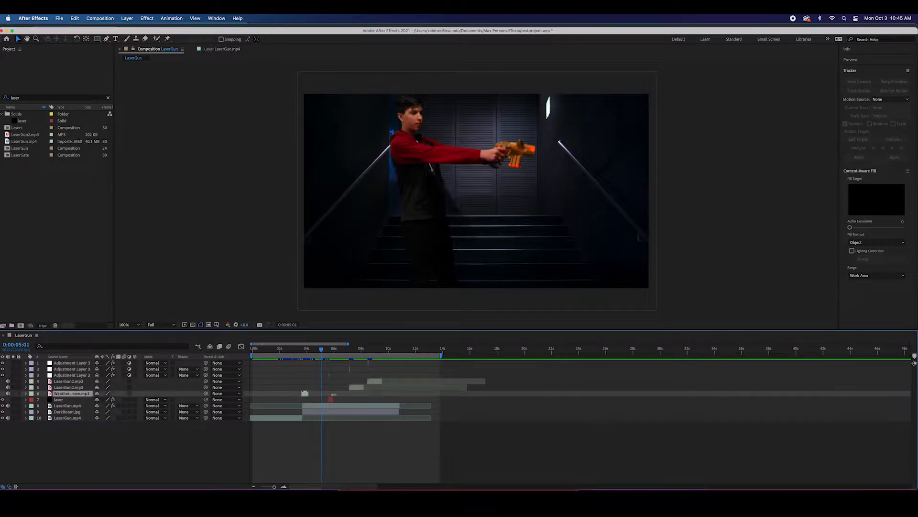
Step: Delete the three MP3 sound layers and the three adjustment layers from the LaserGun composition
{"action": "key", "text": "Delete"}
{"action": "left_click", "coordinate": [372, 381]}
{"action": "key", "text": "Delete"}
{"action": "left_click", "coordinate": [368, 363]}
{"action": "key", "text": "Delete"}
{"action": "left_click", "coordinate": [348, 364]}
{"action": "key", "text": "Delete"}
{"action": "left_click", "coordinate": [333, 363]}
{"action": "key", "text": "Delete"}
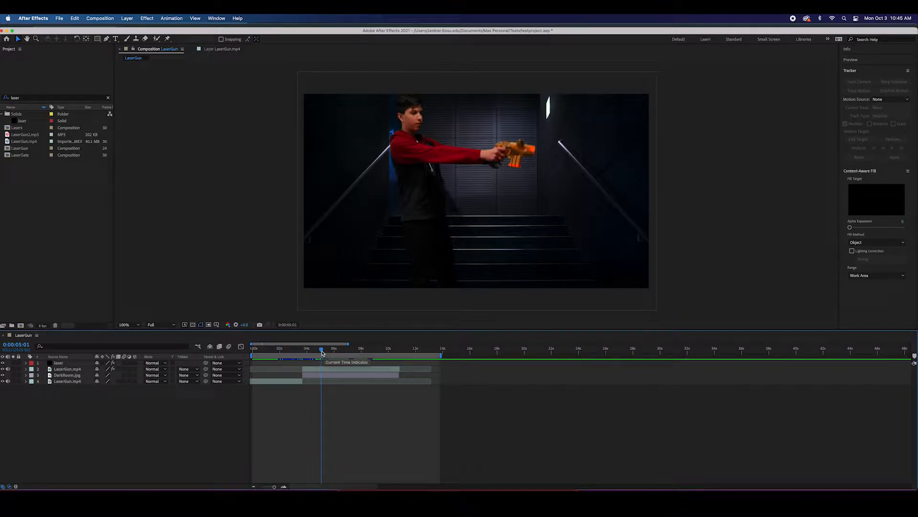
Step: Select the laser layer and move the playhead to the first gunshot at 0:00:05:15
{"action": "left_click_drag", "start_coordinate": [322, 353], "coordinate": [305, 363]}
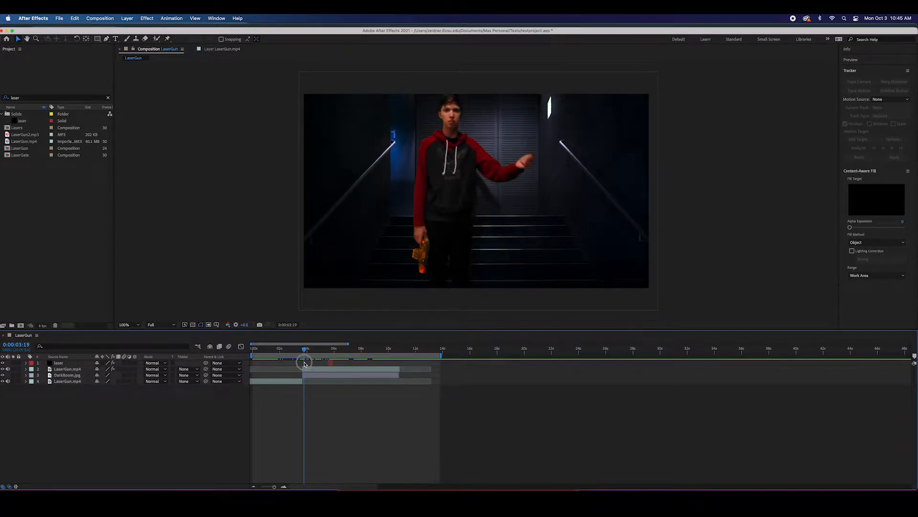
{"action": "left_click_drag", "start_coordinate": [305, 363], "coordinate": [328, 369]}
{"action": "left_click", "coordinate": [331, 365]}
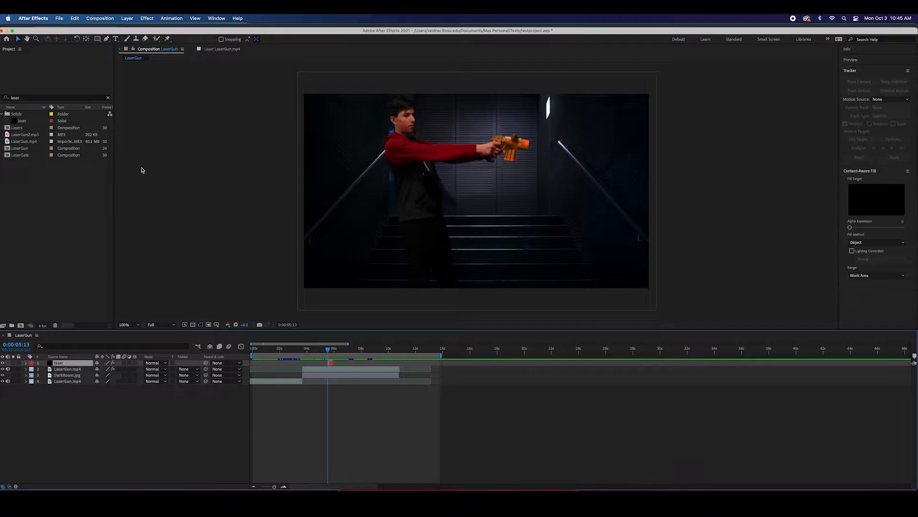
{"action": "left_click", "coordinate": [329, 352]}
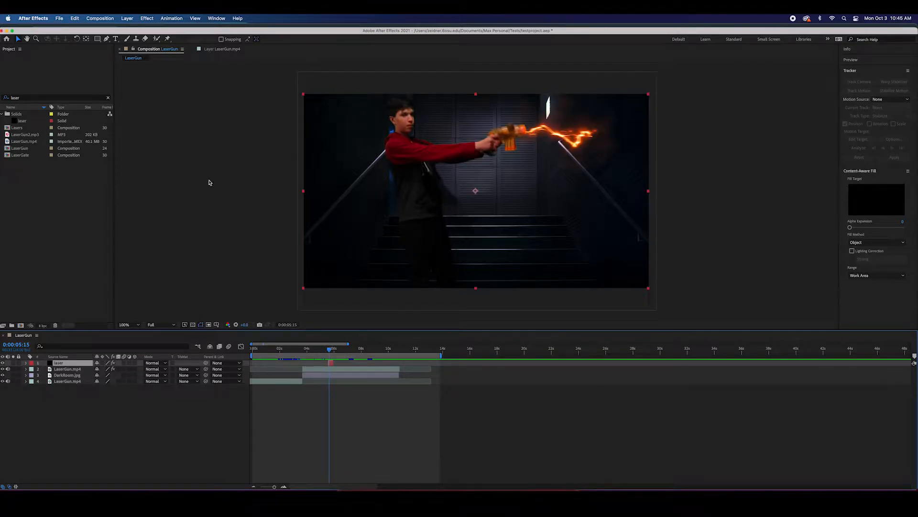
Step: Look up the Saber effect in the Video Copilot effects group
{"action": "left_click", "coordinate": [147, 18]}
{"action": "mouse_move", "coordinate": [159, 231]}
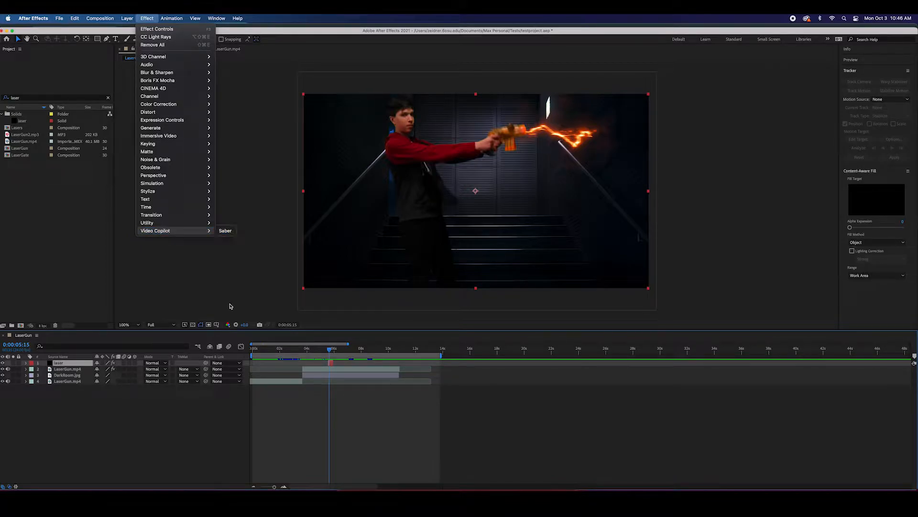
{"action": "left_click", "coordinate": [51, 48]}
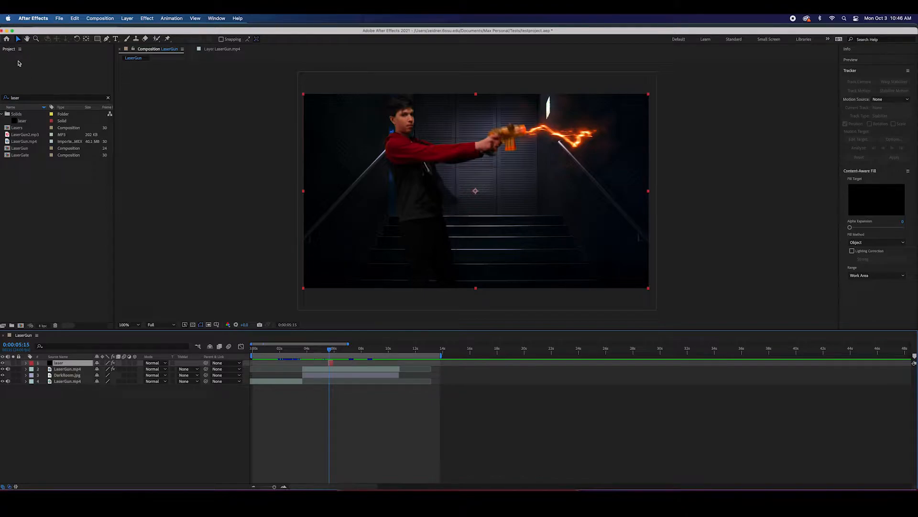
{"action": "left_click", "coordinate": [13, 50]}
{"action": "left_click", "coordinate": [57, 364]}
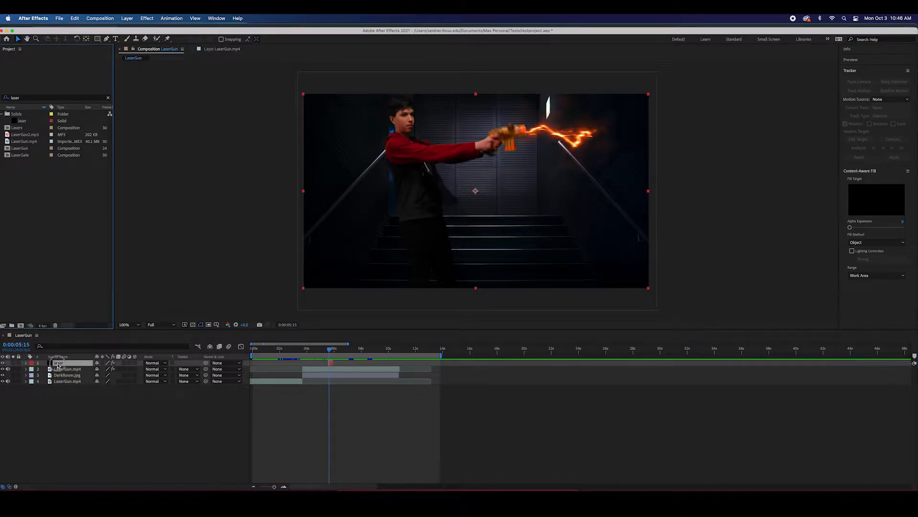
{"action": "left_click_drag", "start_coordinate": [331, 353], "coordinate": [325, 353]}
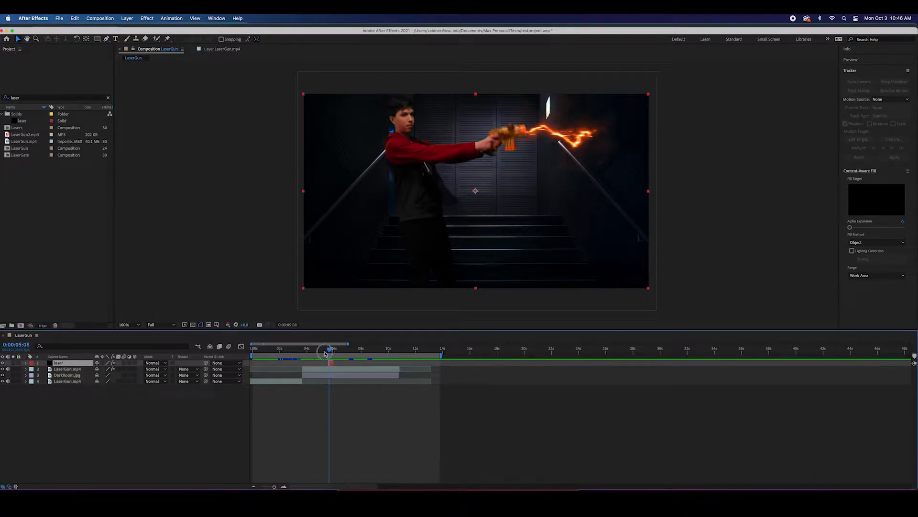
{"action": "left_click", "coordinate": [10, 52]}
{"action": "right_click", "coordinate": [11, 52]}
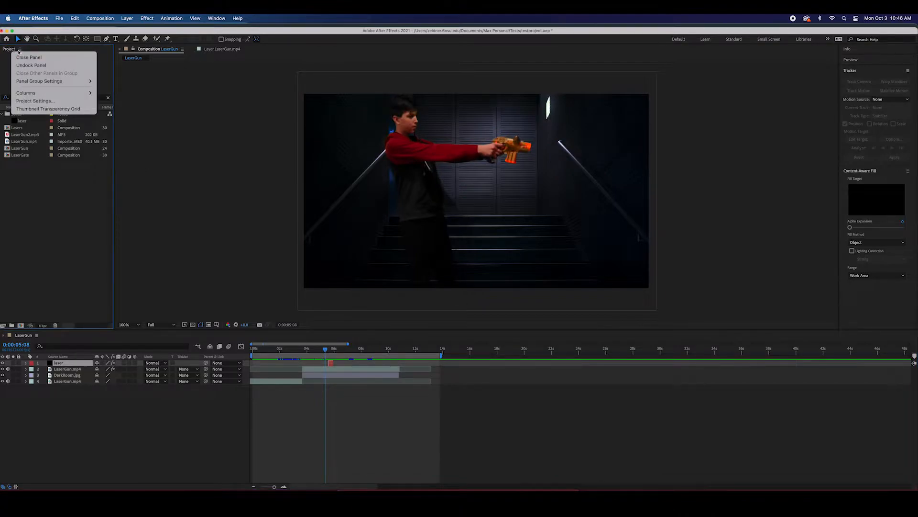
{"action": "mouse_move", "coordinate": [36, 85]}
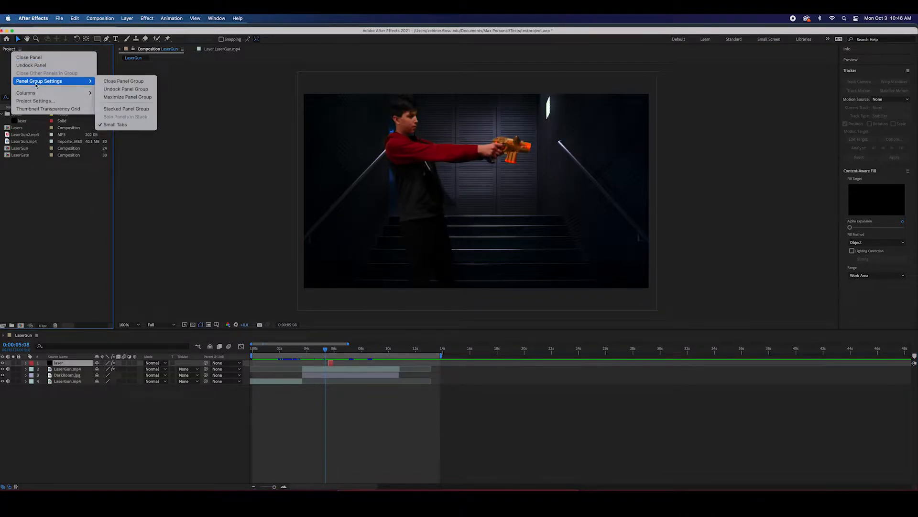
{"action": "left_click", "coordinate": [66, 235]}
{"action": "left_click", "coordinate": [61, 365]}
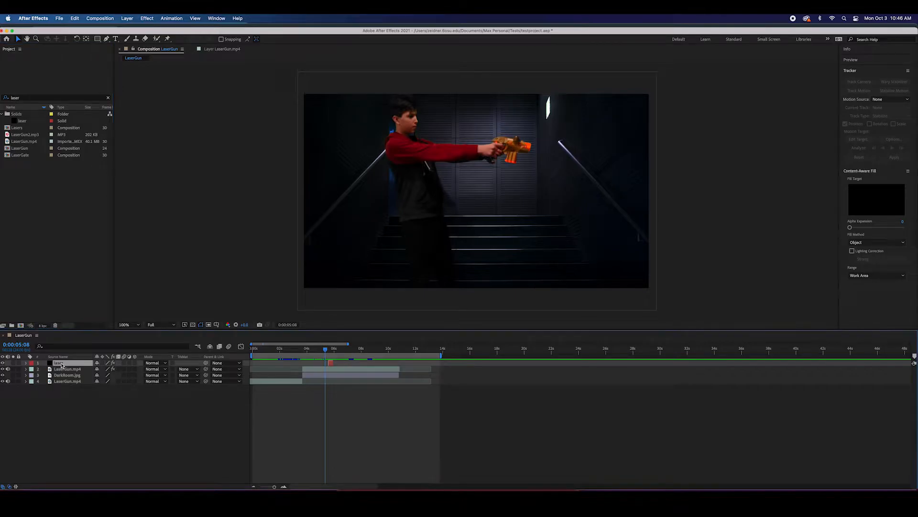
{"action": "double_click", "coordinate": [61, 365]}
{"action": "left_click", "coordinate": [150, 49]}
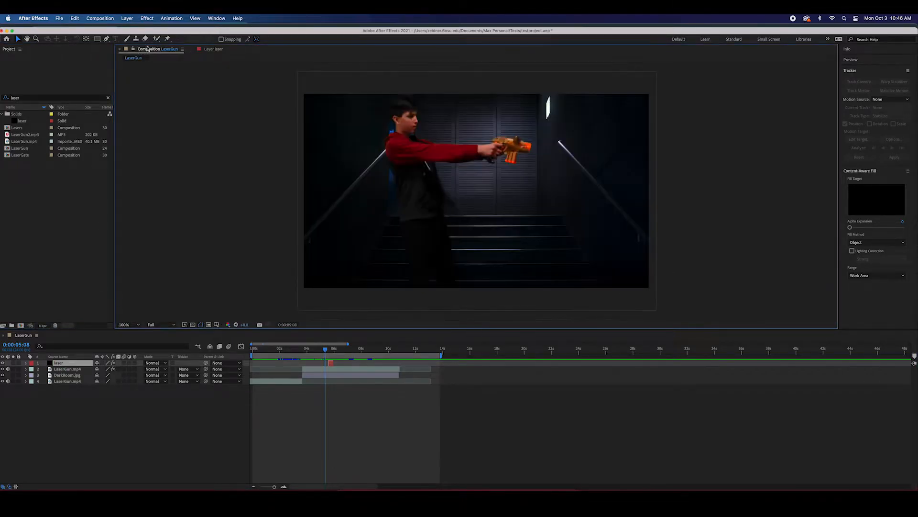
Step: Show the Effect Controls for the laser layer
{"action": "left_click", "coordinate": [195, 18]}
{"action": "mouse_move", "coordinate": [217, 19]}
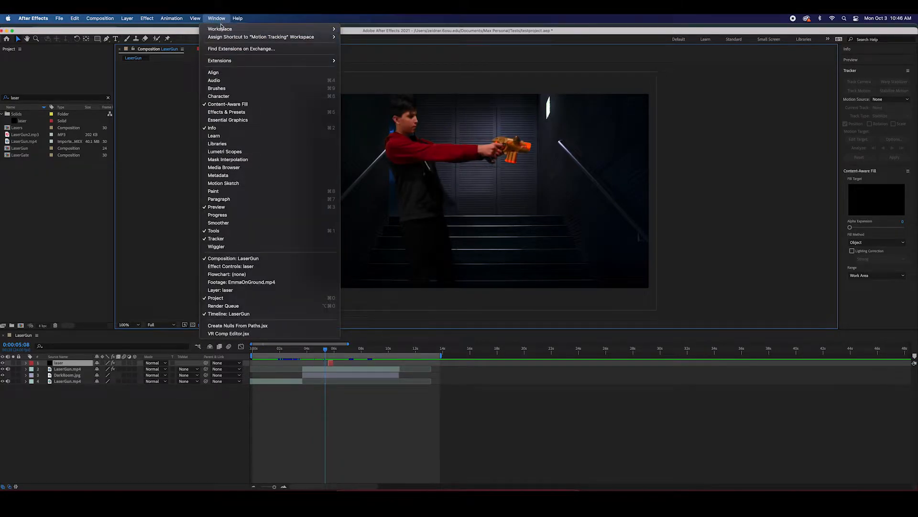
{"action": "mouse_move", "coordinate": [265, 29]}
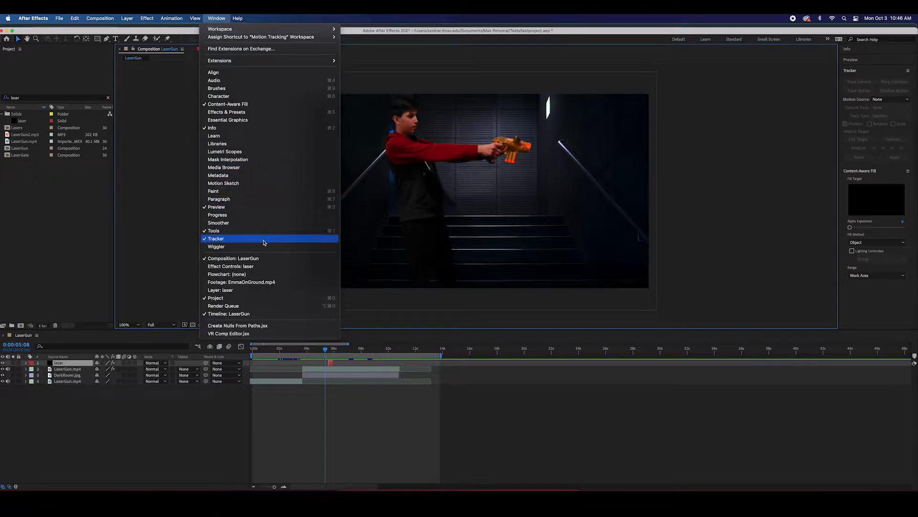
{"action": "left_click", "coordinate": [260, 268]}
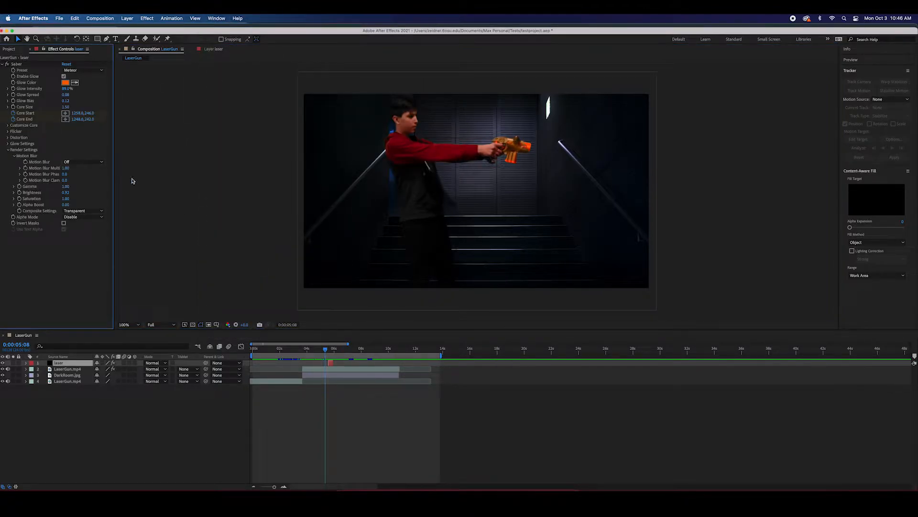
Step: Go to the laser's first frame at 0:00:05:14 and review the available Saber presets
{"action": "left_click_drag", "start_coordinate": [325, 351], "coordinate": [329, 351]}
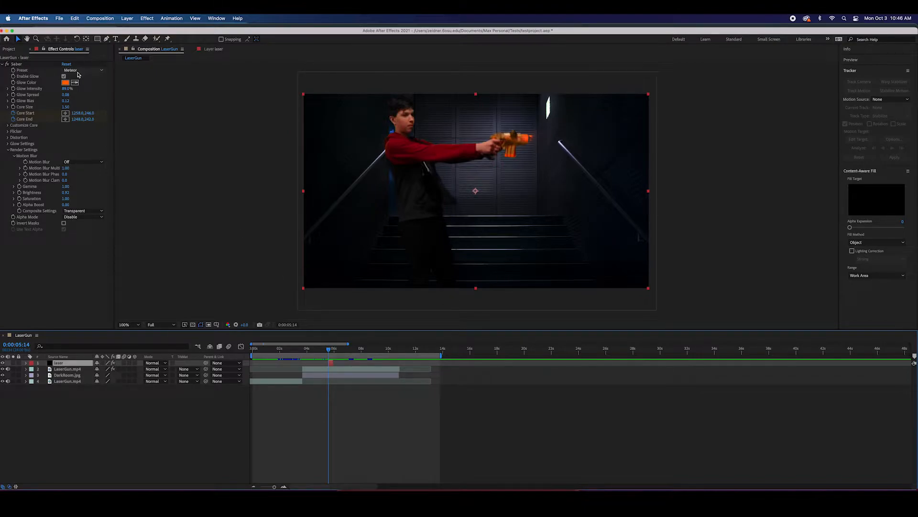
{"action": "key", "text": "Page_Up"}
{"action": "left_click", "coordinate": [330, 350]}
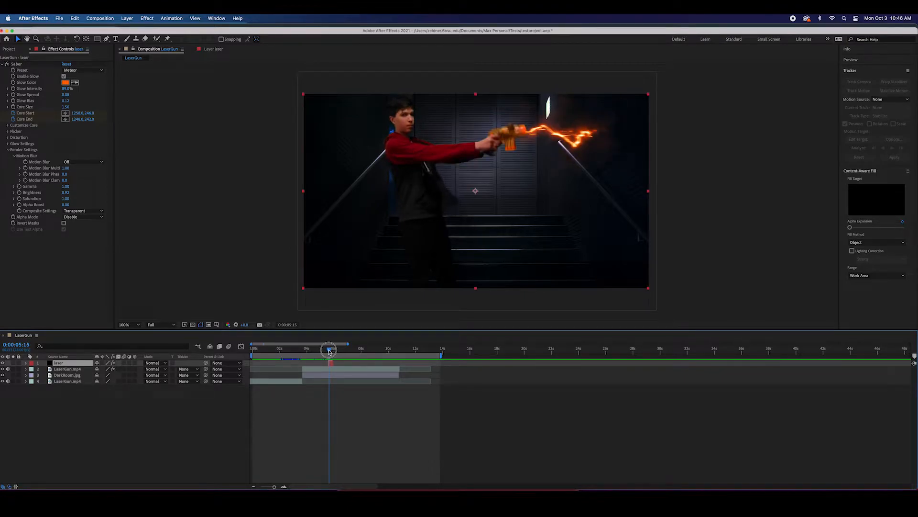
{"action": "key", "text": "Page_Up"}
{"action": "left_click", "coordinate": [93, 70]}
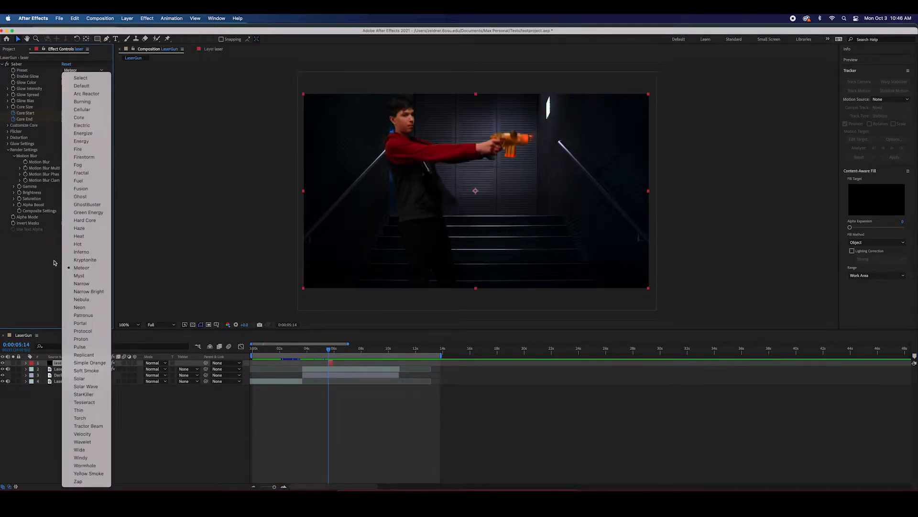
{"action": "left_click", "coordinate": [39, 94]}
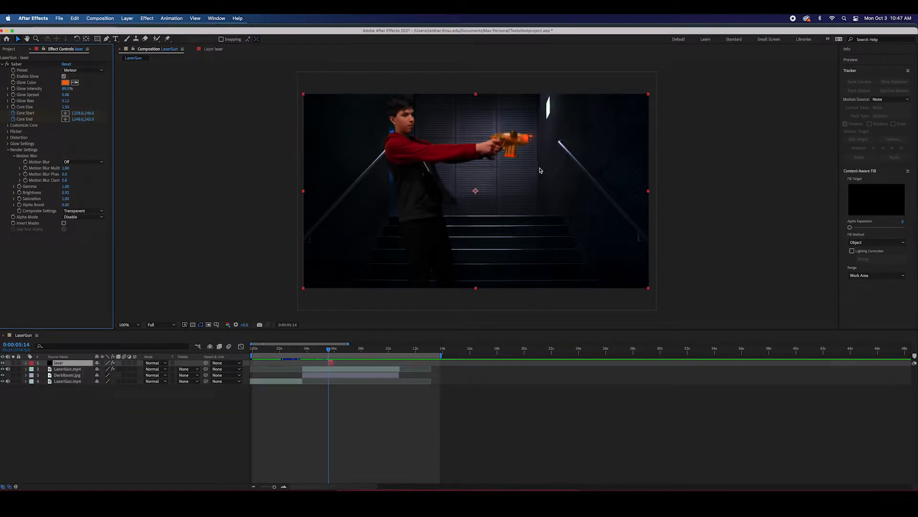
Step: Select the laser layer's Saber effect to show its core start and end points close up at the gun's muzzle
{"action": "key", "text": "period"}
{"action": "key", "text": "period"}
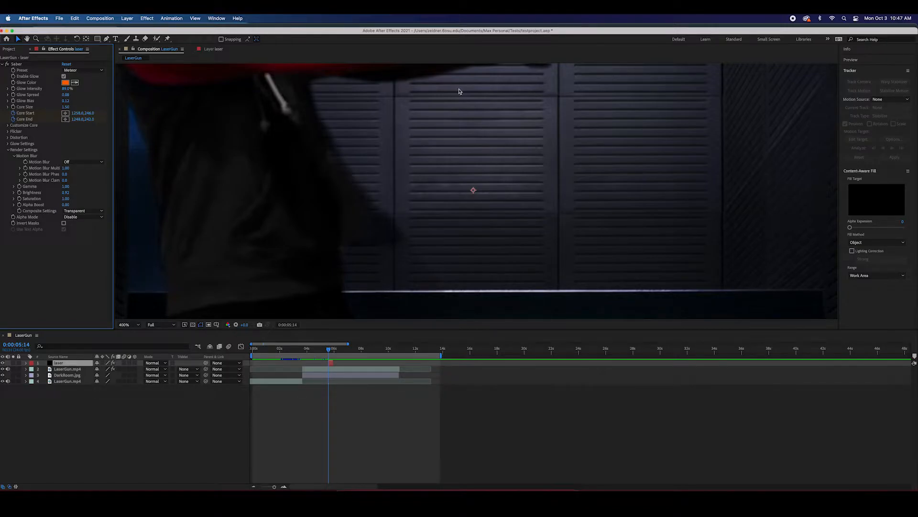
{"action": "key", "text": "comma"}
{"action": "key", "text": "space"}
{"action": "left_click_drag", "start_coordinate": [549, 93], "coordinate": [509, 175]}
{"action": "key", "text": "period"}
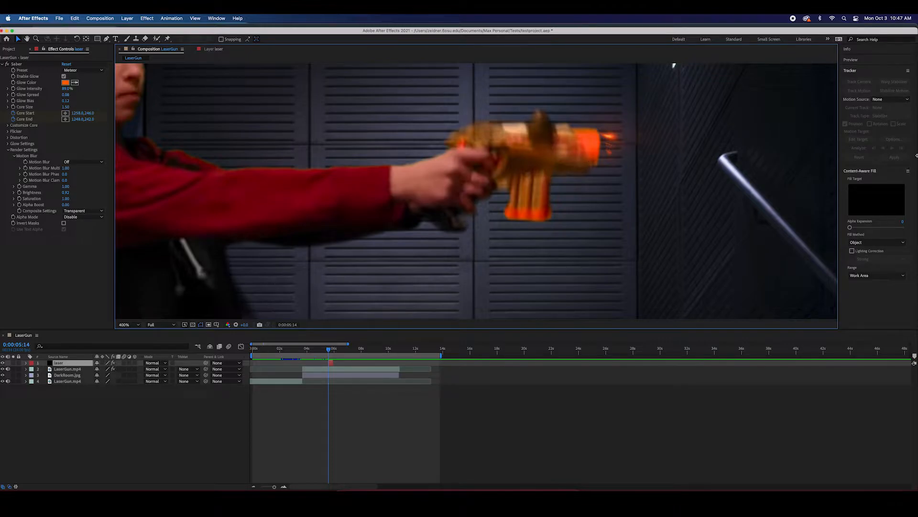
{"action": "left_click", "coordinate": [16, 64]}
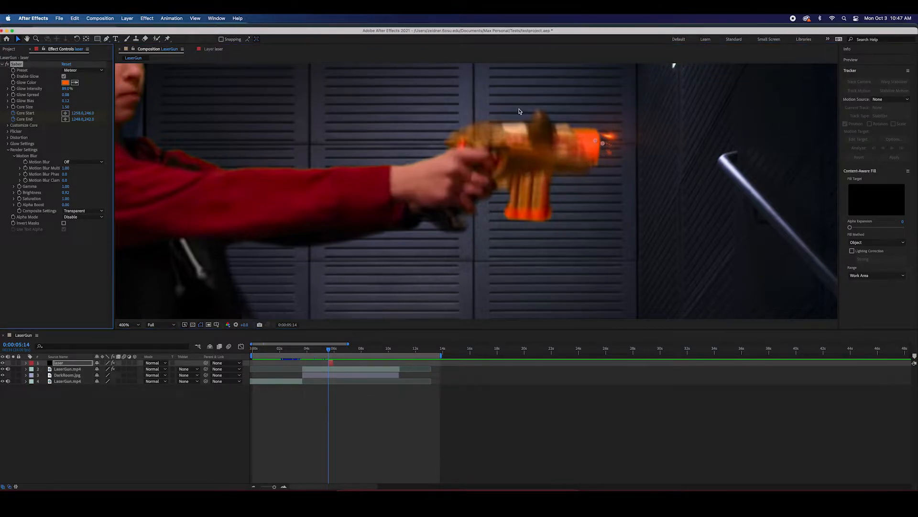
{"action": "scroll", "coordinate": [511, 118], "scroll_direction": "down", "scroll_amount": 1}
Step: Step through the first shot frame by frame to 0:00:05:18, examining how the core start and end points travel
{"action": "left_click", "coordinate": [860, 60]}
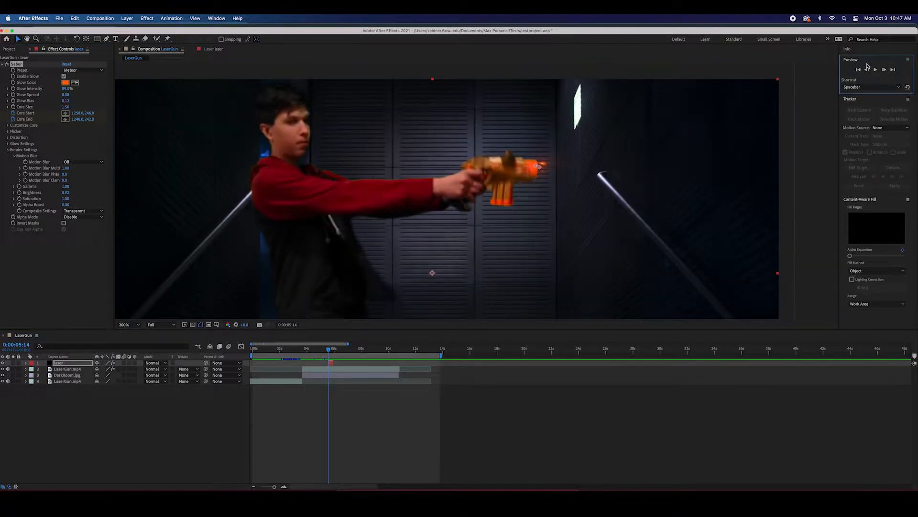
{"action": "left_click", "coordinate": [884, 70]}
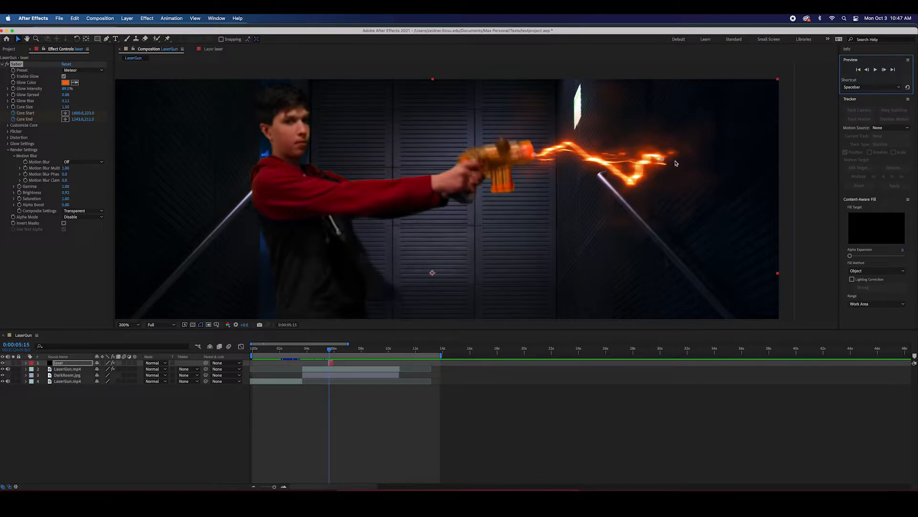
{"action": "left_click", "coordinate": [884, 69]}
{"action": "mouse_move", "coordinate": [646, 160]}
{"action": "left_mouse_down"}
{"action": "mouse_move", "coordinate": [639, 150]}
{"action": "mouse_move", "coordinate": [641, 166]}
{"action": "mouse_move", "coordinate": [647, 160]}
{"action": "left_mouse_up"}
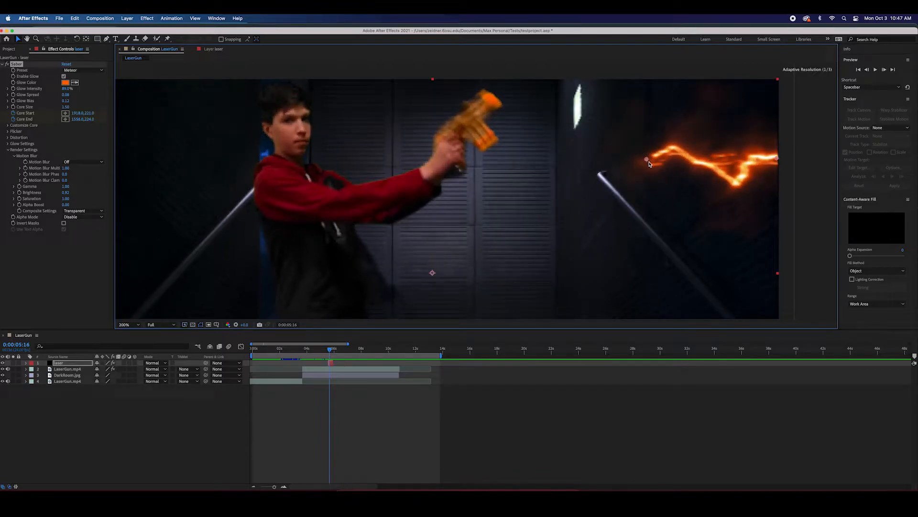
{"action": "left_click", "coordinate": [884, 70]}
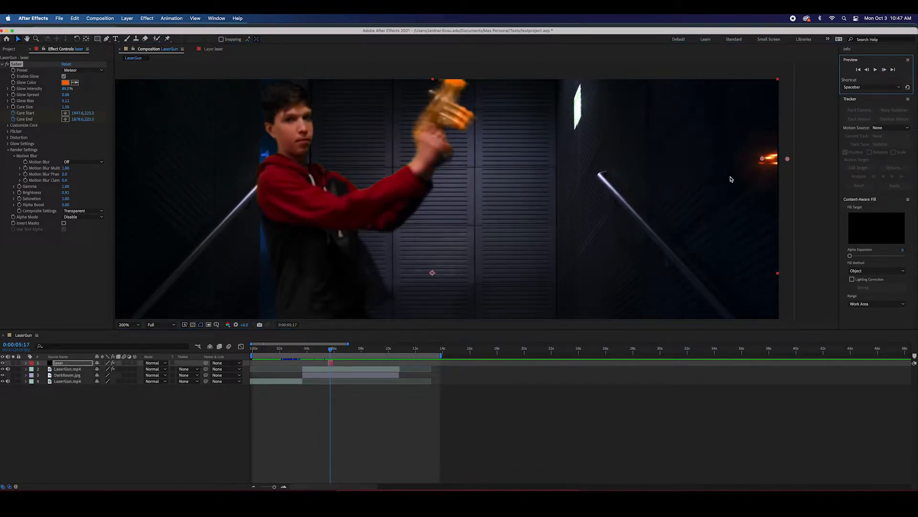
{"action": "scroll", "coordinate": [729, 177], "scroll_direction": "down", "scroll_amount": 3}
{"action": "scroll", "coordinate": [558, 179], "scroll_direction": "up", "scroll_amount": 2}
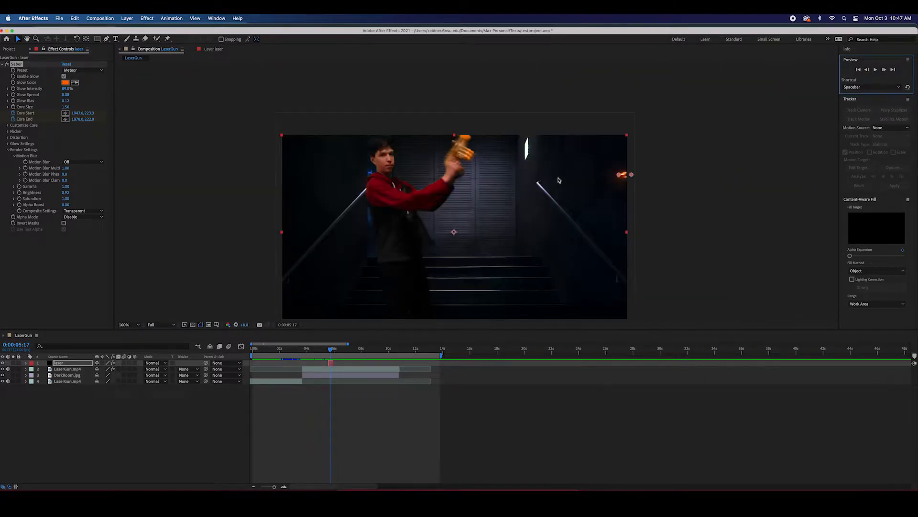
{"action": "scroll", "coordinate": [600, 184], "scroll_direction": "up", "scroll_amount": 2}
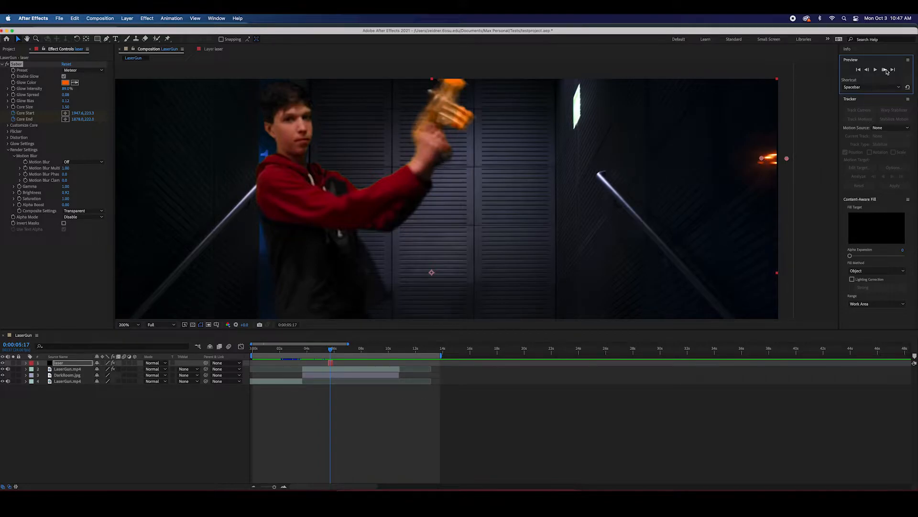
{"action": "key", "text": "Page_Down"}
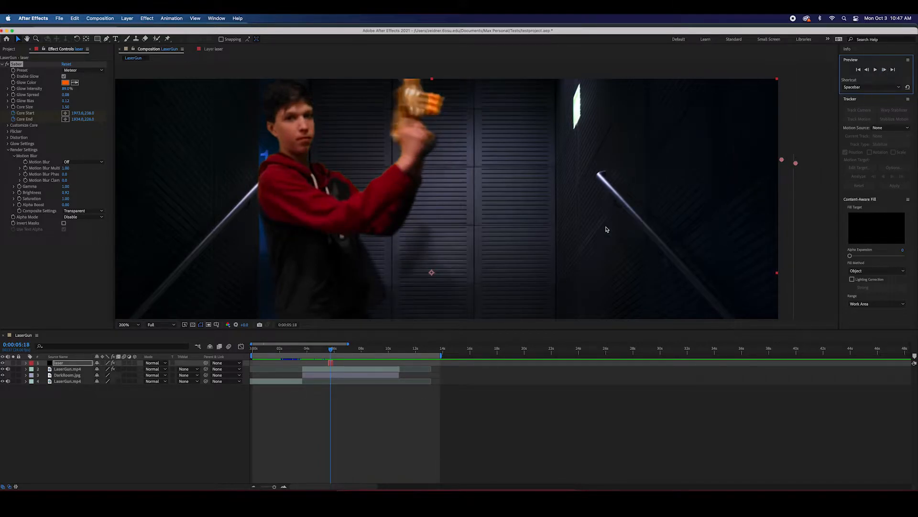
Step: Play back the first laser shot from 0:00:05:09
{"action": "left_click_drag", "start_coordinate": [331, 350], "coordinate": [325, 351]}
{"action": "key", "text": "space"}
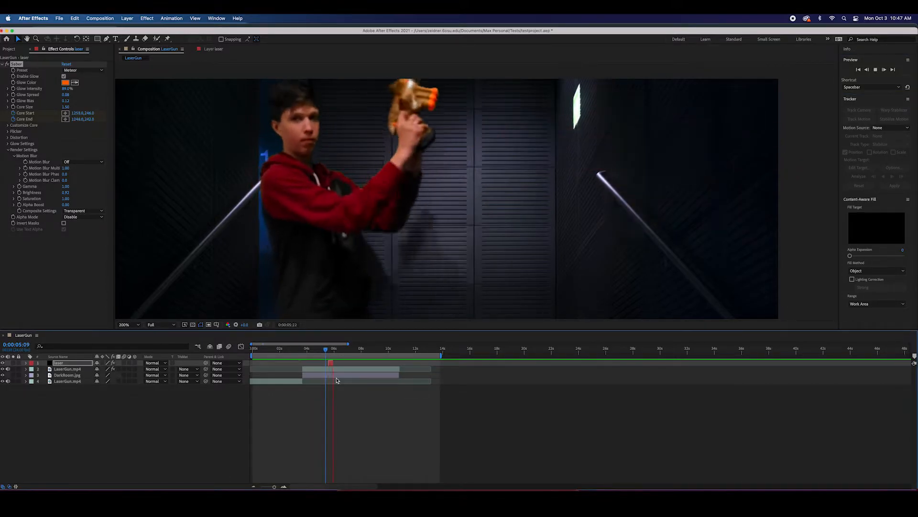
{"action": "key", "text": "space"}
Step: Duplicate the laser layer for the second shot at 0:00:07:03, align its beam with the gun's muzzle, and preview it
{"action": "left_click_drag", "start_coordinate": [334, 354], "coordinate": [350, 357]}
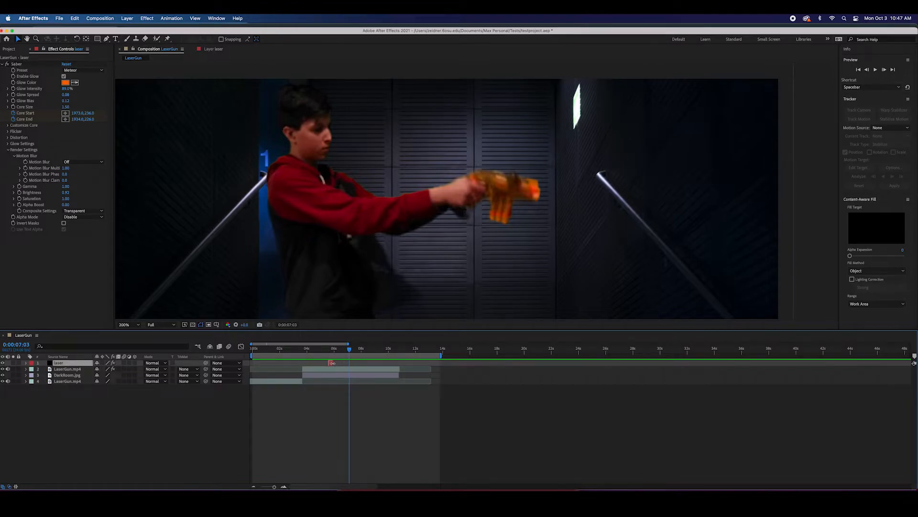
{"action": "key", "text": "super+d"}
{"action": "left_click_drag", "start_coordinate": [331, 365], "coordinate": [358, 366]}
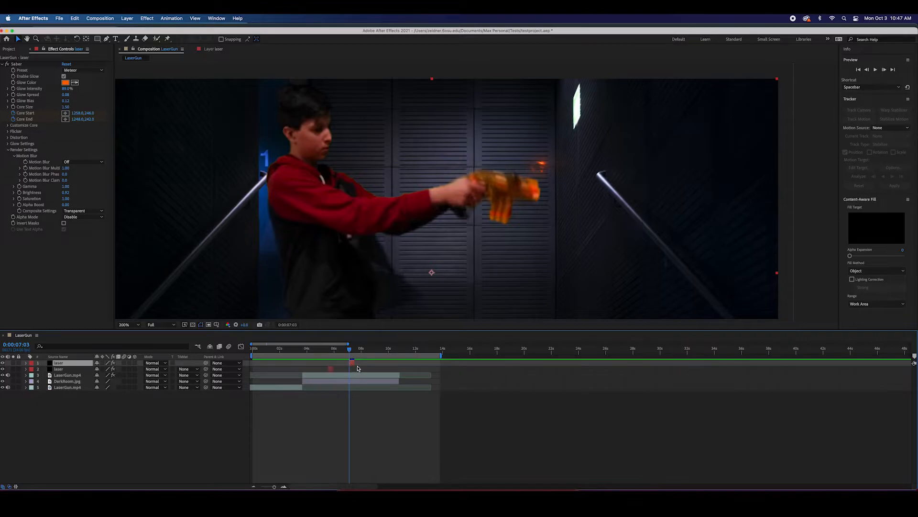
{"action": "left_click_drag", "start_coordinate": [562, 154], "coordinate": [563, 179]}
{"action": "key", "text": "space"}
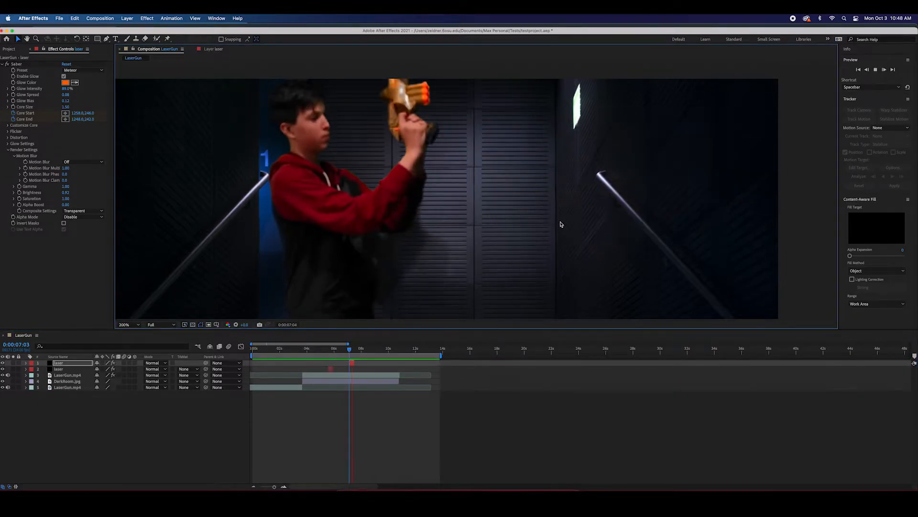
Step: Duplicate the laser layer again for the third shot at 0:00:08:11, align its beam with the muzzle, and preview it
{"action": "mouse_move", "coordinate": [373, 352]}
{"action": "left_mouse_down"}
{"action": "mouse_move", "coordinate": [353, 366]}
{"action": "mouse_move", "coordinate": [388, 366]}
{"action": "mouse_move", "coordinate": [374, 367]}
{"action": "left_mouse_up"}
{"action": "key", "text": "super+d"}
{"action": "left_click_drag", "start_coordinate": [576, 199], "coordinate": [584, 216]}
{"action": "key", "text": "space"}
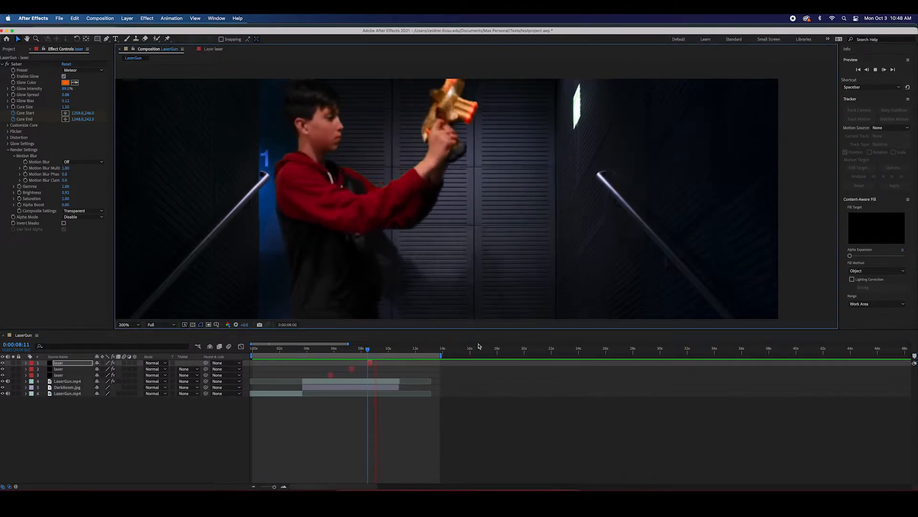
Step: Stop playback, return to the first shot at 0:00:05:14, and add a new adjustment layer above the laser layers
{"action": "left_click", "coordinate": [378, 353]}
{"action": "left_click_drag", "start_coordinate": [378, 352], "coordinate": [329, 369]}
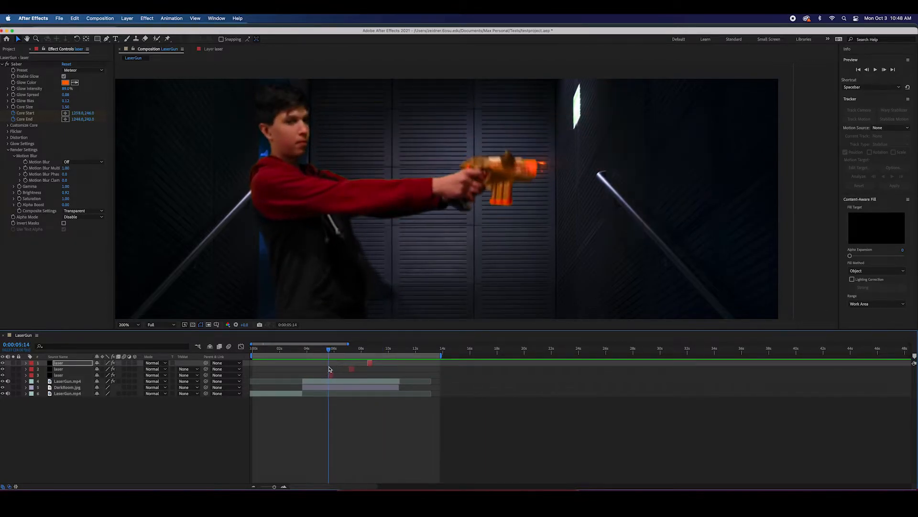
{"action": "left_click", "coordinate": [331, 351]}
{"action": "left_click", "coordinate": [146, 18]}
{"action": "mouse_move", "coordinate": [136, 18]}
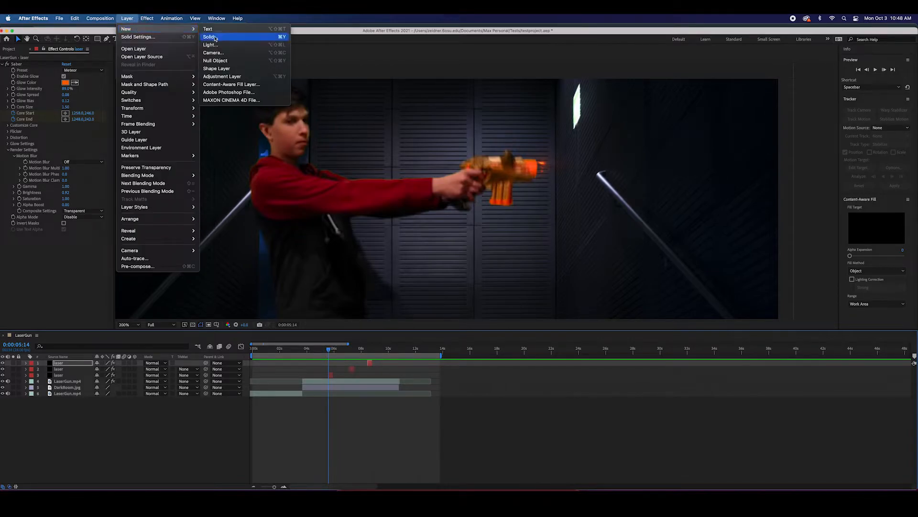
{"action": "left_click", "coordinate": [221, 77]}
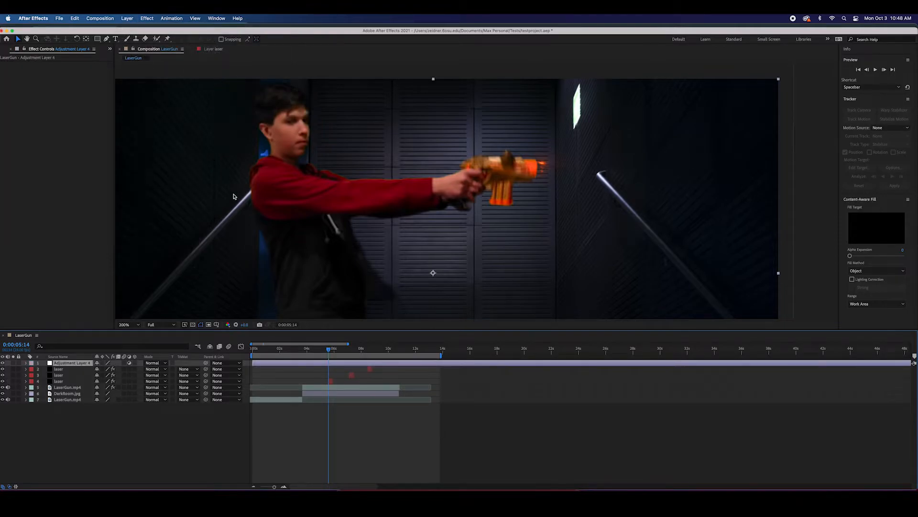
Step: Apply CC Light Rays to the adjustment layer, center it on the gun's muzzle, and set its intensity to 158
{"action": "left_click", "coordinate": [157, 18]}
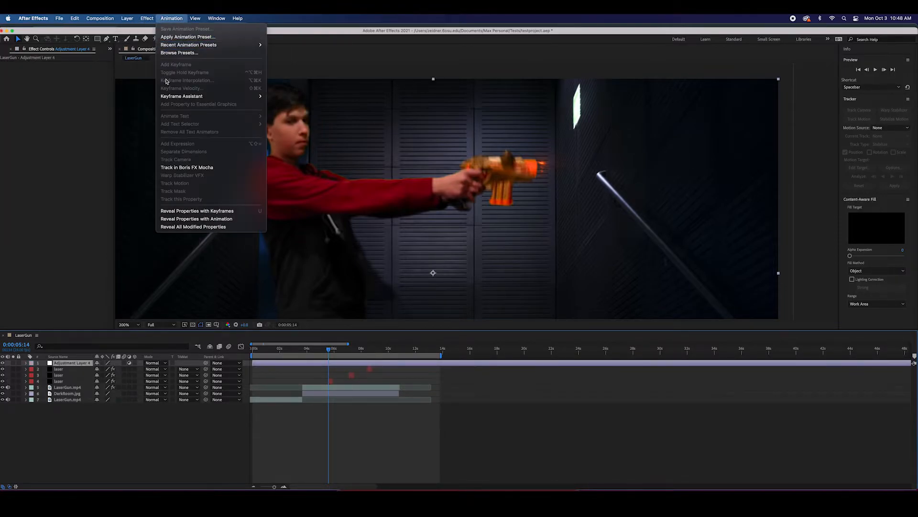
{"action": "mouse_move", "coordinate": [180, 154]}
{"action": "mouse_move", "coordinate": [182, 127]}
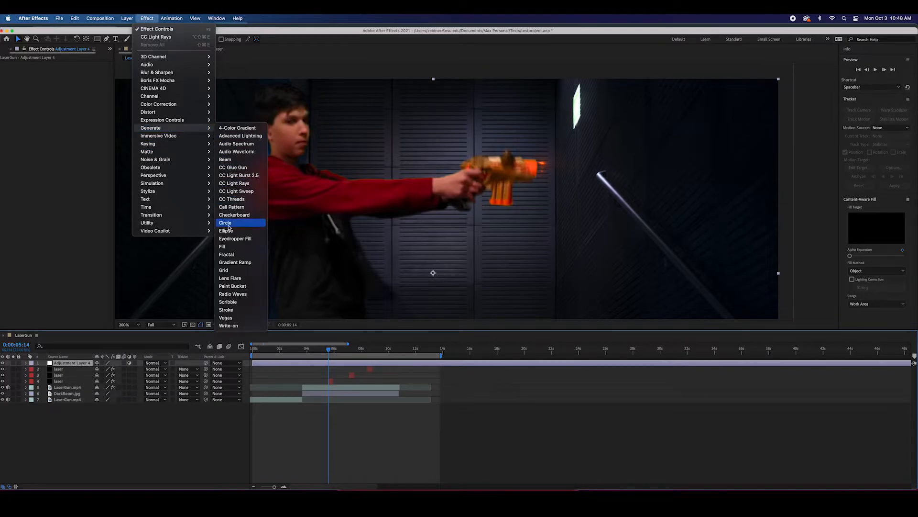
{"action": "left_click", "coordinate": [247, 186]}
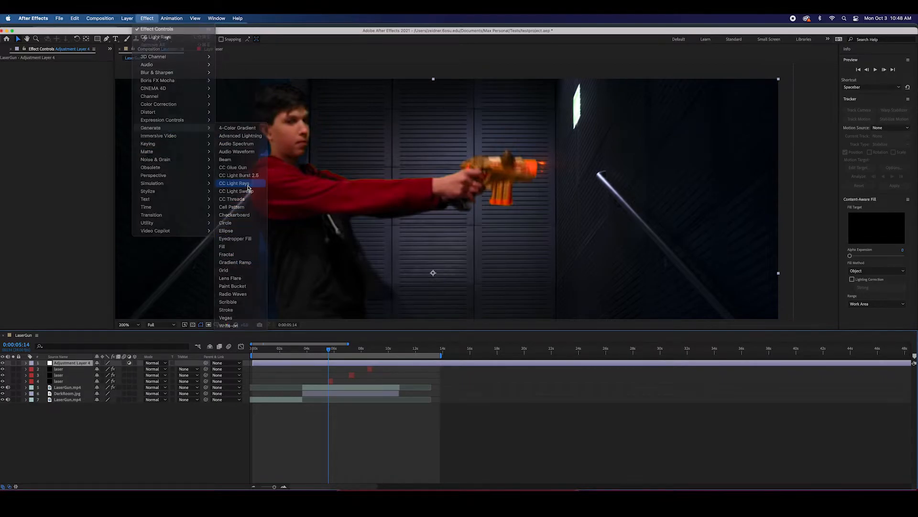
{"action": "left_click_drag", "start_coordinate": [260, 178], "coordinate": [544, 164]}
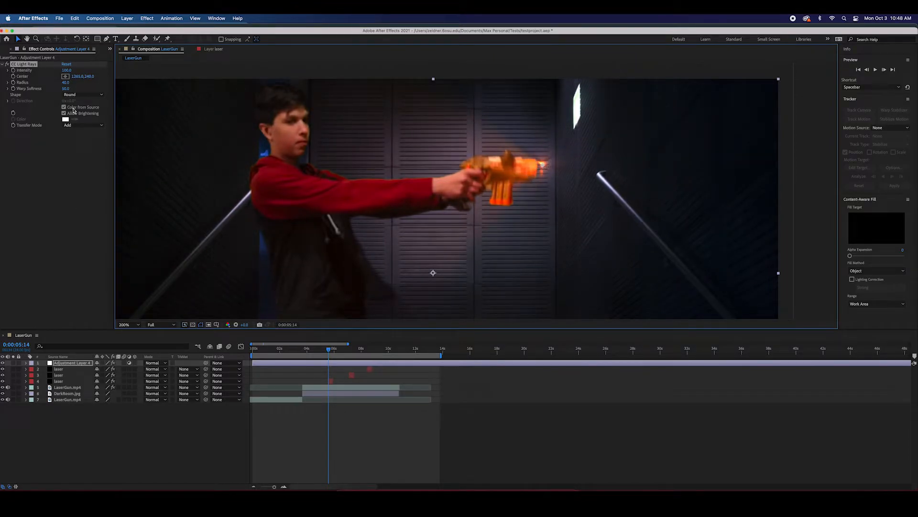
{"action": "left_click_drag", "start_coordinate": [68, 71], "coordinate": [93, 73]}
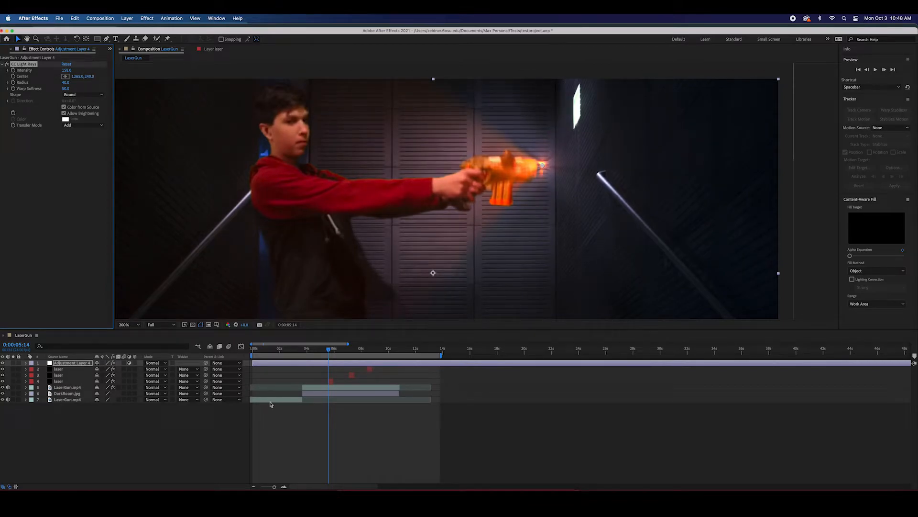
Step: Trim the adjustment layer to the single frame at 0:00:05:14, where the first laser starts, and preview the flash
{"action": "left_click_drag", "start_coordinate": [272, 484], "coordinate": [274, 486]}
{"action": "left_click_drag", "start_coordinate": [255, 366], "coordinate": [344, 368]}
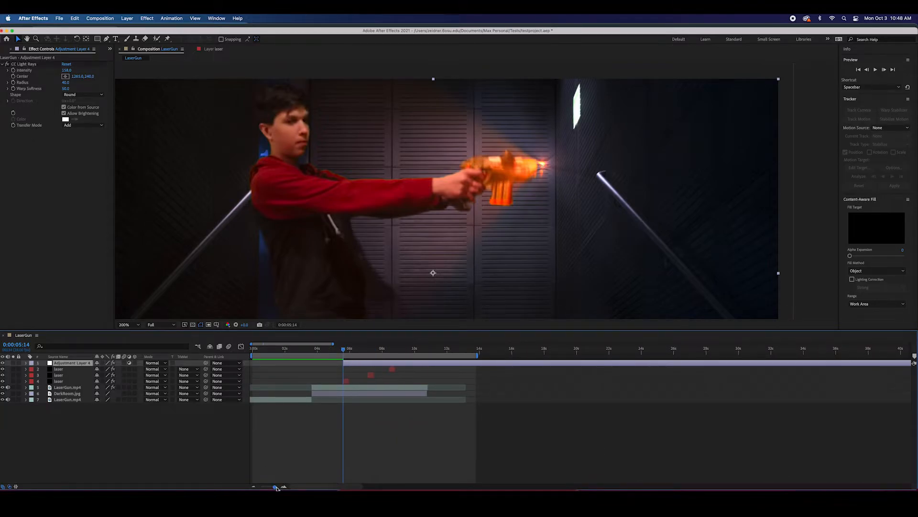
{"action": "left_click_drag", "start_coordinate": [276, 487], "coordinate": [235, 488]}
{"action": "left_click_drag", "start_coordinate": [910, 363], "coordinate": [266, 394]}
{"action": "left_click_drag", "start_coordinate": [260, 487], "coordinate": [275, 487]}
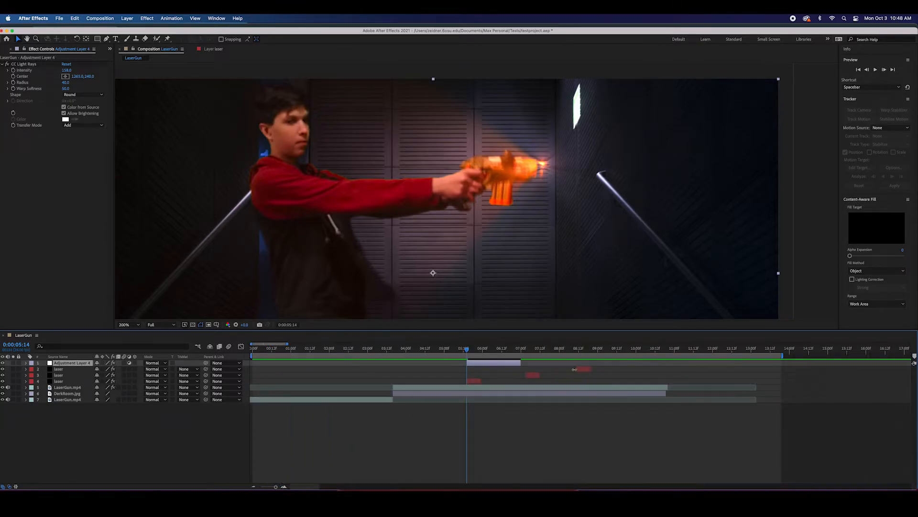
{"action": "left_click_drag", "start_coordinate": [516, 364], "coordinate": [464, 353]}
{"action": "key", "text": "space"}
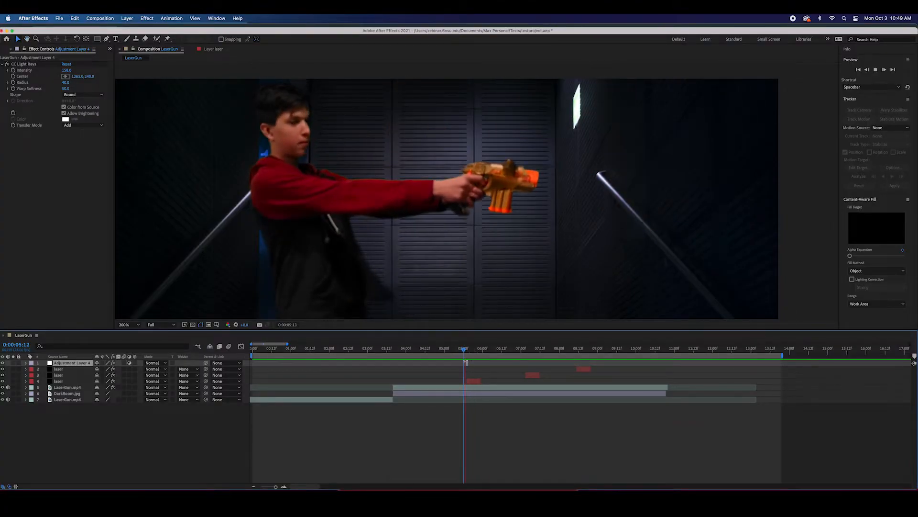
{"action": "key", "text": "space"}
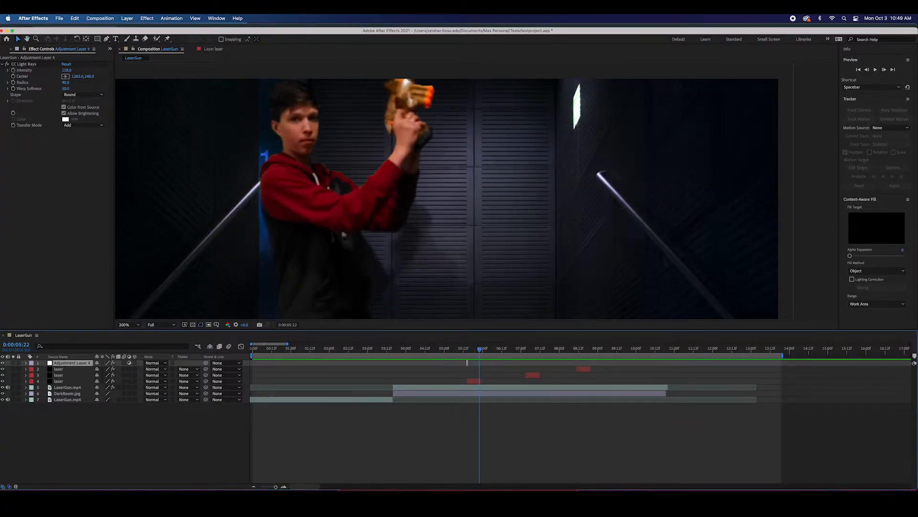
Step: Duplicate the one-frame flash adjustment layer and align the copy with the start of the second laser shot at 0:00:07:03
{"action": "left_click_drag", "start_coordinate": [275, 487], "coordinate": [276, 488]}
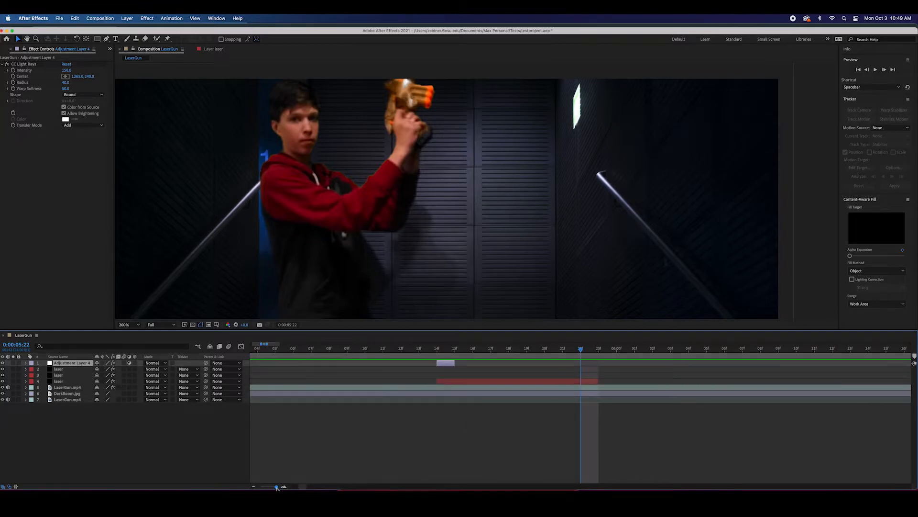
{"action": "key", "text": "super+d"}
{"action": "left_click_drag", "start_coordinate": [277, 486], "coordinate": [277, 488]}
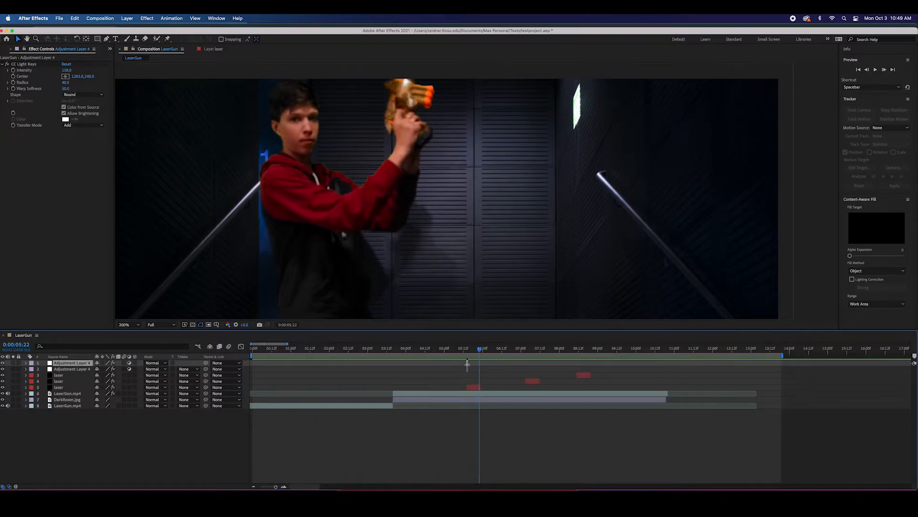
{"action": "left_click_drag", "start_coordinate": [276, 487], "coordinate": [277, 487]}
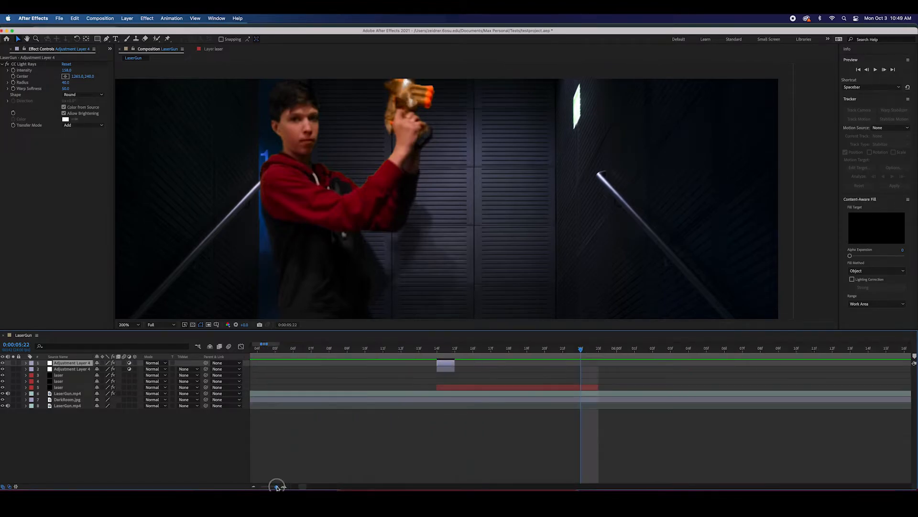
{"action": "scroll", "coordinate": [445, 365], "scroll_direction": "right", "scroll_amount": 10}
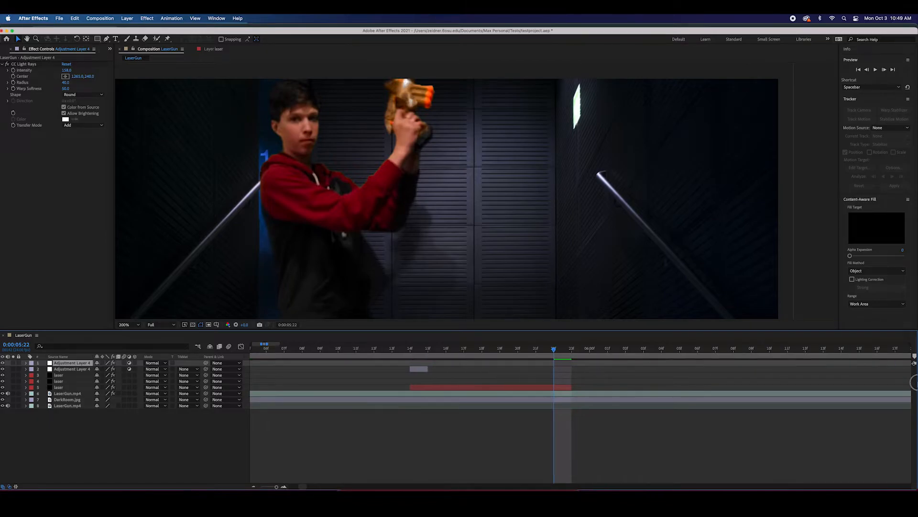
{"action": "left_click_drag", "start_coordinate": [754, 382], "coordinate": [724, 383]}
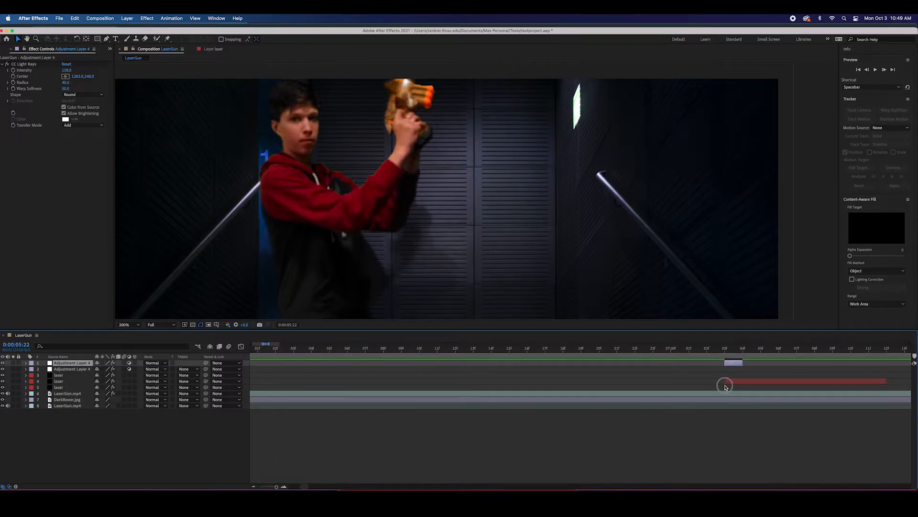
{"action": "left_click_drag", "start_coordinate": [276, 487], "coordinate": [271, 487]}
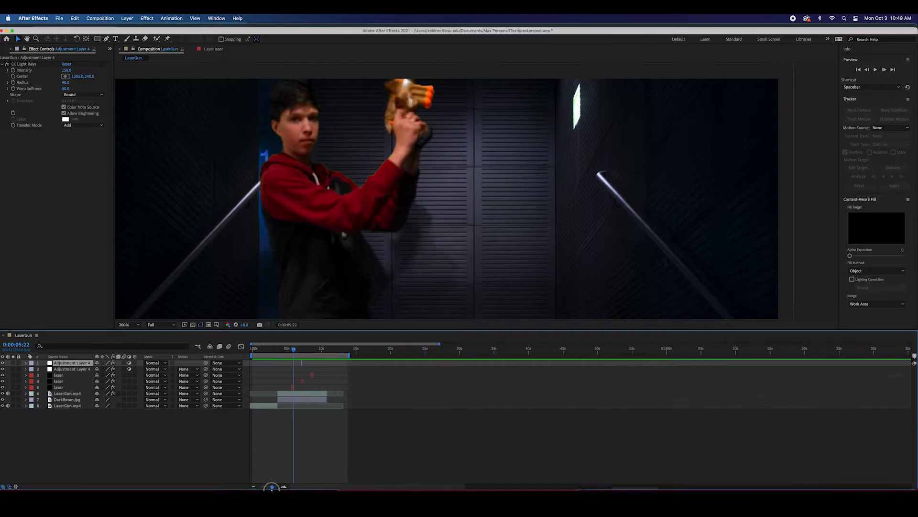
Step: Play back the first shot with its muzzle flash from 0:00:05:12
{"action": "left_click_drag", "start_coordinate": [288, 351], "coordinate": [285, 354]}
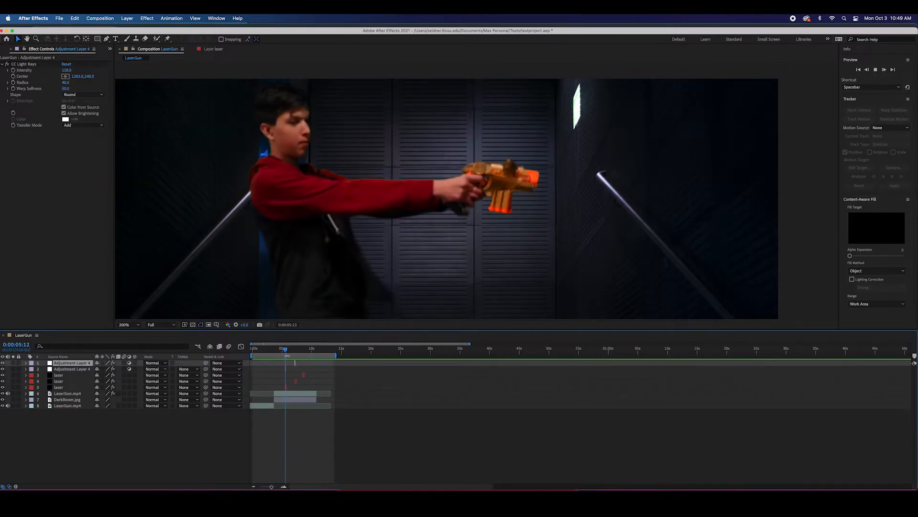
{"action": "key", "text": "space"}
{"action": "key", "text": "space"}
{"action": "left_click", "coordinate": [414, 452]}
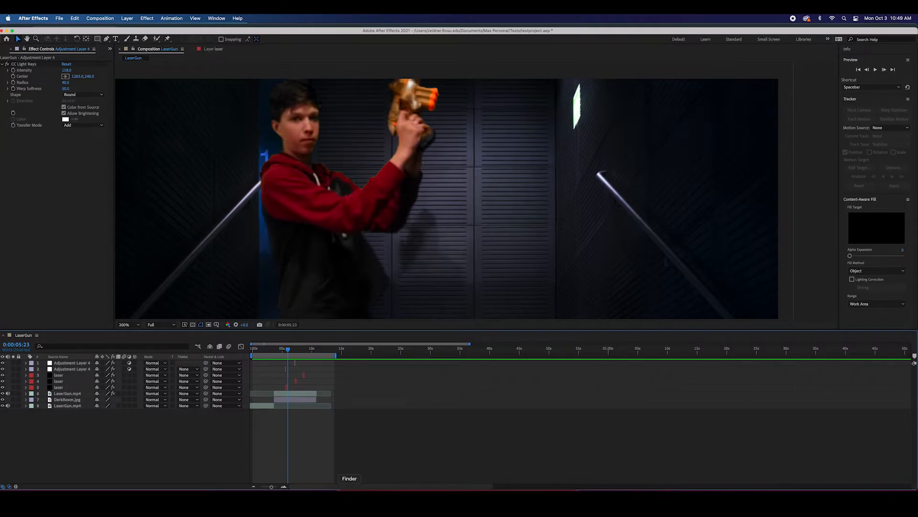
Step: Search the project for "laser", add LaserGun2.mp3 to the timeline near the first shot, and preview the sound
{"action": "left_click", "coordinate": [3, 50]}
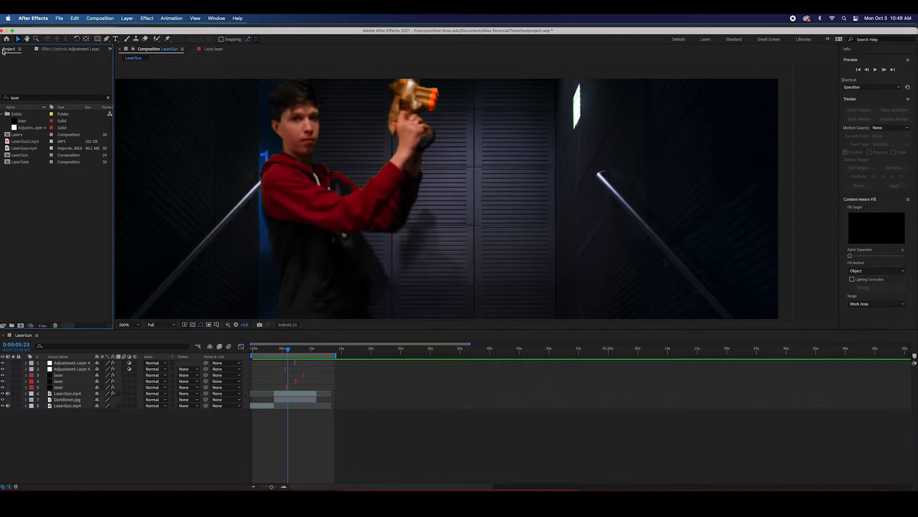
{"action": "left_click", "coordinate": [33, 98]}
{"action": "key", "text": "BackSpace"}
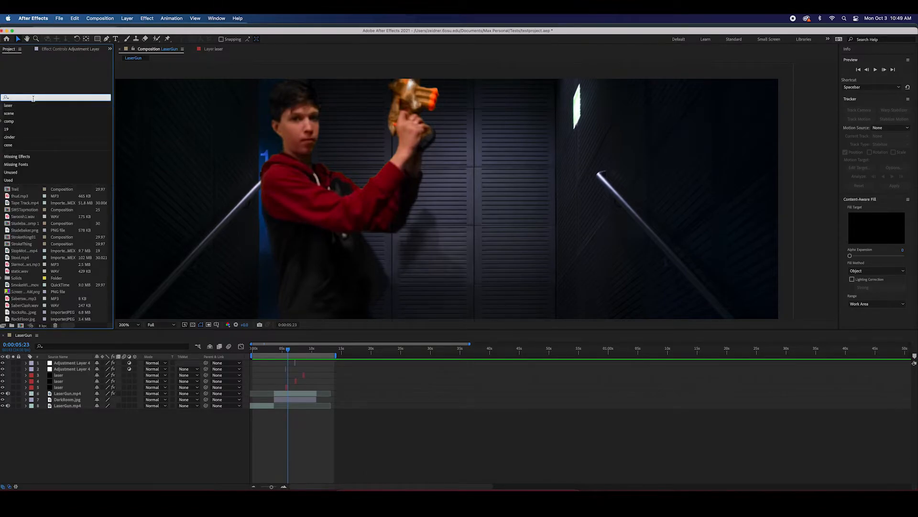
{"action": "type", "text": "laser"}
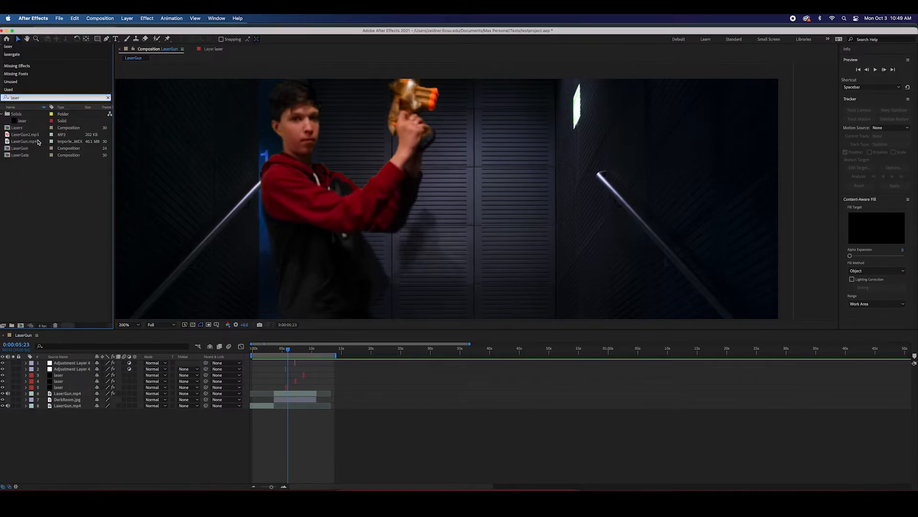
{"action": "left_click_drag", "start_coordinate": [27, 135], "coordinate": [283, 381]}
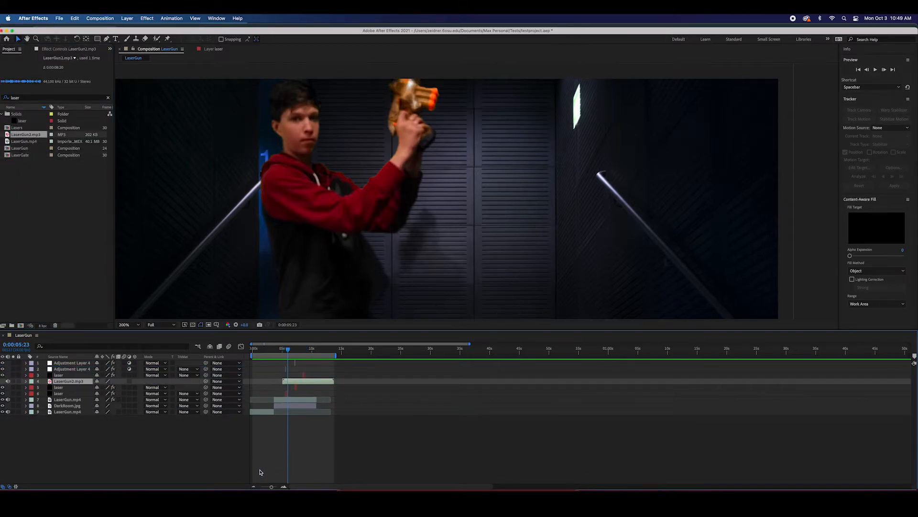
{"action": "left_click_drag", "start_coordinate": [270, 487], "coordinate": [275, 486]}
{"action": "left_click_drag", "start_coordinate": [404, 352], "coordinate": [379, 366]}
{"action": "key", "text": "space"}
{"action": "key", "text": "space"}
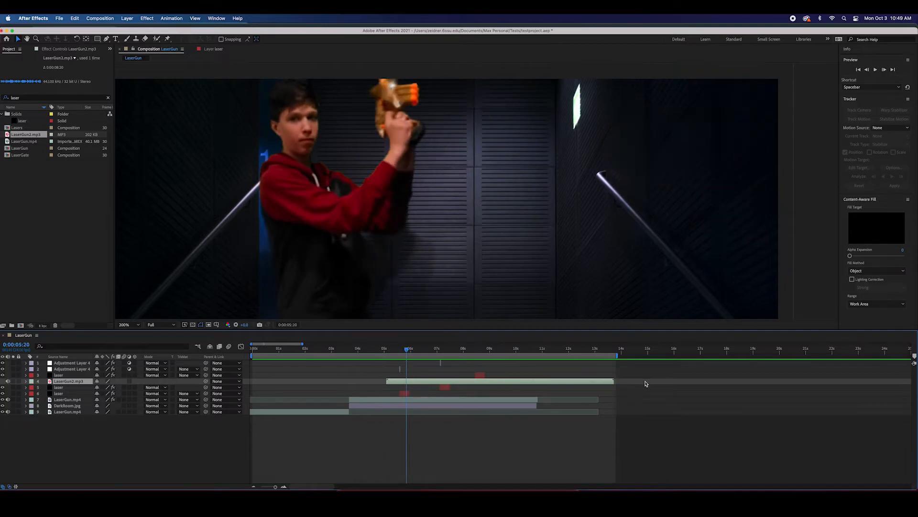
Step: Trim the LaserGun2.mp3 layer to a short clip, align its start with the first laser shot, and preview it
{"action": "left_click_drag", "start_coordinate": [616, 380], "coordinate": [407, 386]}
{"action": "left_click", "coordinate": [400, 357]}
{"action": "key", "text": "space"}
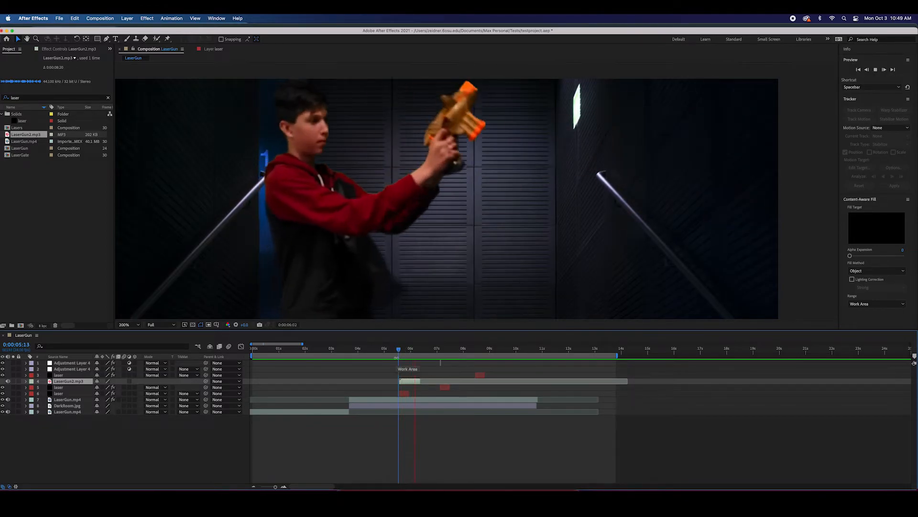
{"action": "key", "text": "space"}
Step: View the whole frame at 100% and replay the first shot to check the laser sound's timing
{"action": "scroll", "coordinate": [468, 264], "scroll_direction": "down", "scroll_amount": 1}
{"action": "left_click_drag", "start_coordinate": [404, 357], "coordinate": [399, 356]}
{"action": "key", "text": "space"}
{"action": "key", "text": "space"}
{"action": "key", "text": "space"}
{"action": "left_click", "coordinate": [395, 357]}
{"action": "key", "text": "space"}
{"action": "key", "text": "space"}
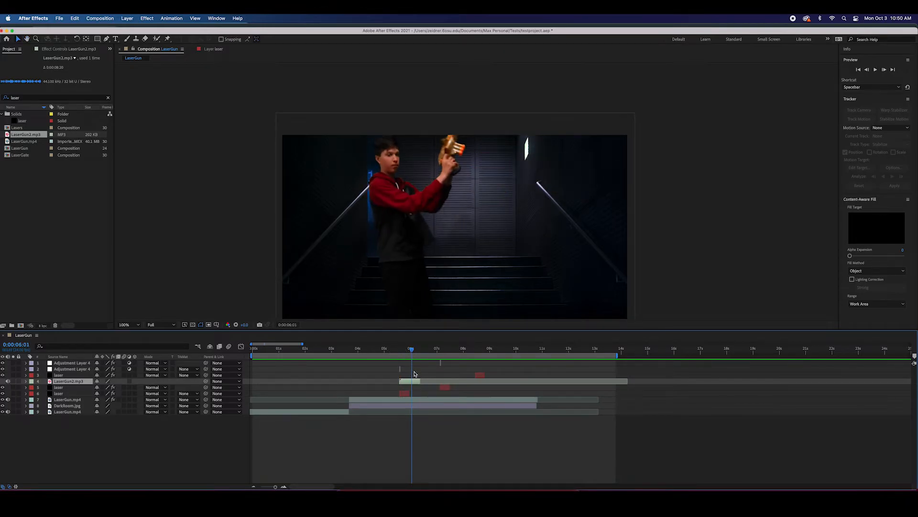
Step: Duplicate the laser sound layer, align the copy with the start of the second laser shot, and preview it
{"action": "key", "text": "ctrl+d"}
{"action": "left_click_drag", "start_coordinate": [402, 381], "coordinate": [443, 382]}
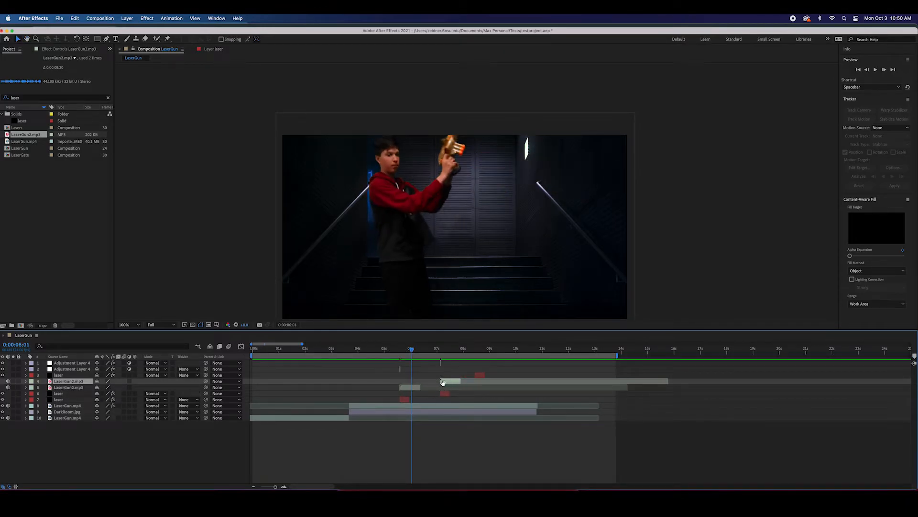
{"action": "key", "text": "space"}
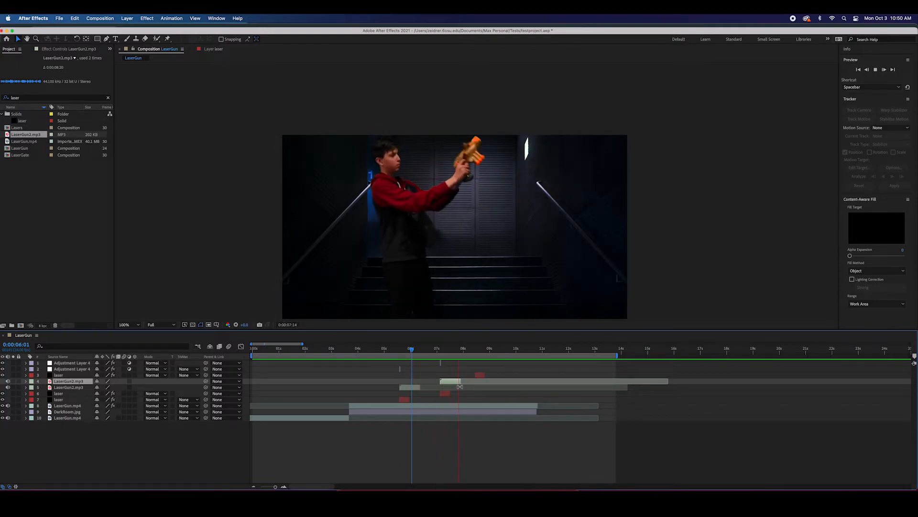
{"action": "key", "text": "space"}
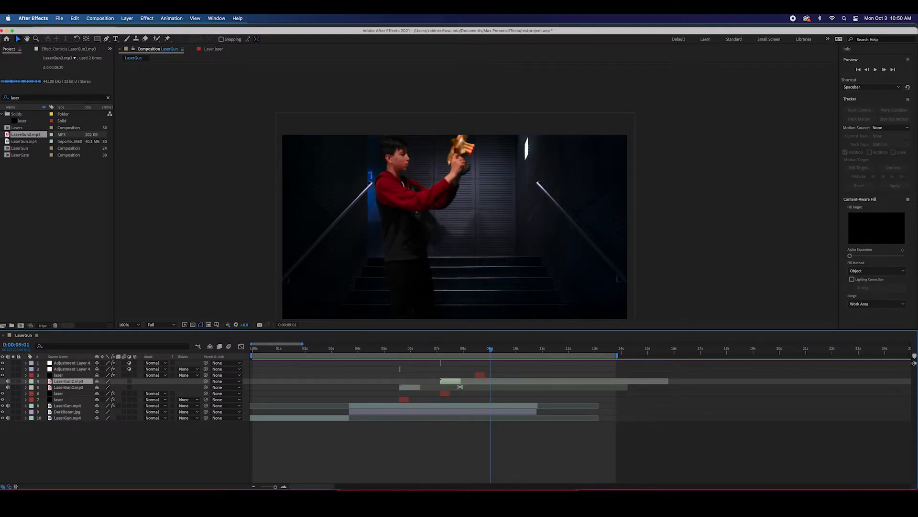
Step: Duplicate the laser sound again for the third shot, align it with that laser's start, and preview from the first shot
{"action": "key", "text": "ctrl+d"}
{"action": "left_click_drag", "start_coordinate": [458, 381], "coordinate": [478, 355]}
{"action": "key", "text": "space"}
{"action": "key", "text": "space"}
{"action": "left_click_drag", "start_coordinate": [497, 354], "coordinate": [400, 354]}
{"action": "key", "text": "space"}
{"action": "key", "text": "space"}
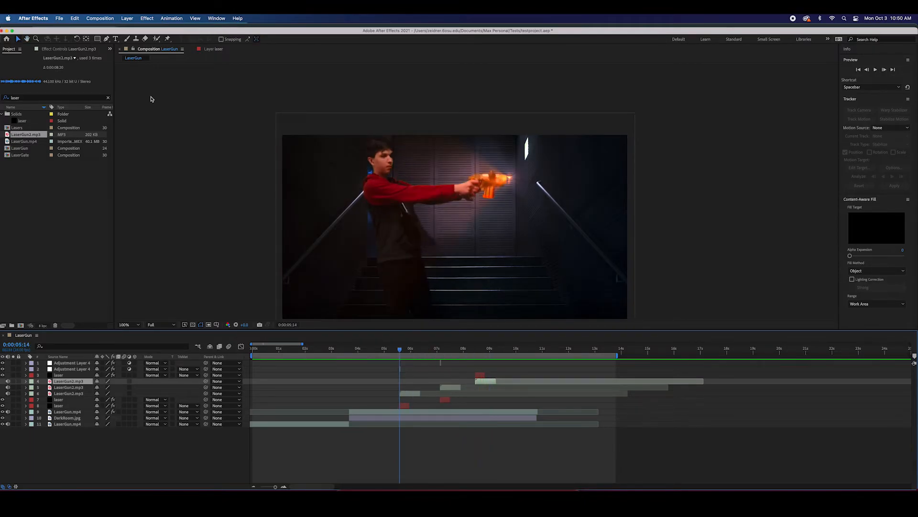
Step: Switch the Saber preset of the first shot's laser layer to Default
{"action": "left_click", "coordinate": [65, 48]}
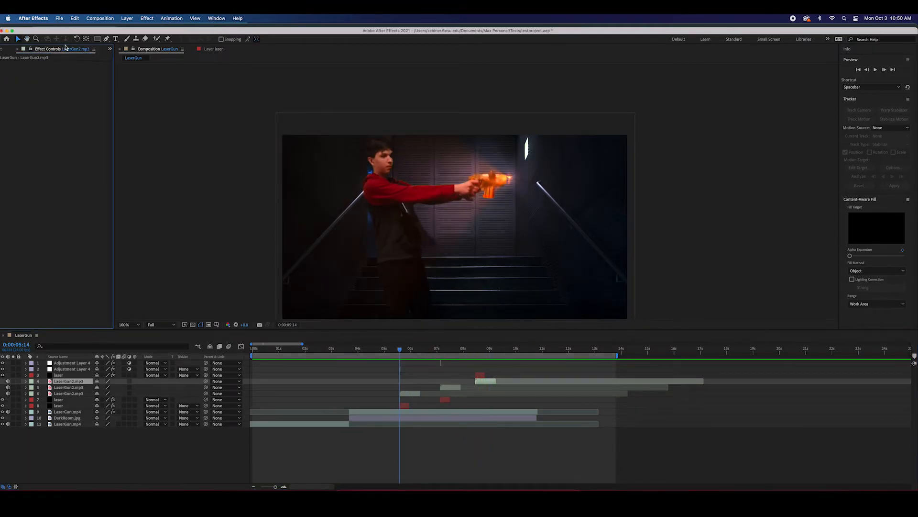
{"action": "left_click", "coordinate": [405, 405]}
{"action": "key", "text": "period"}
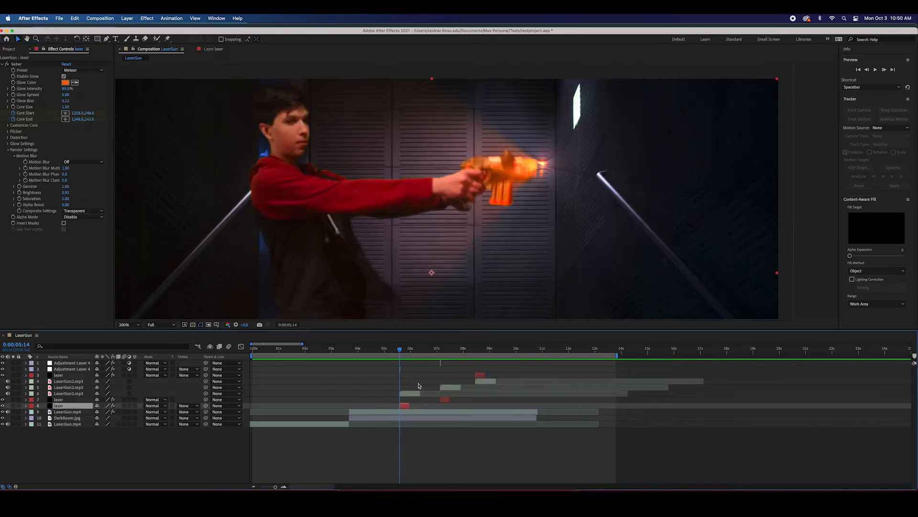
{"action": "left_click", "coordinate": [17, 64]}
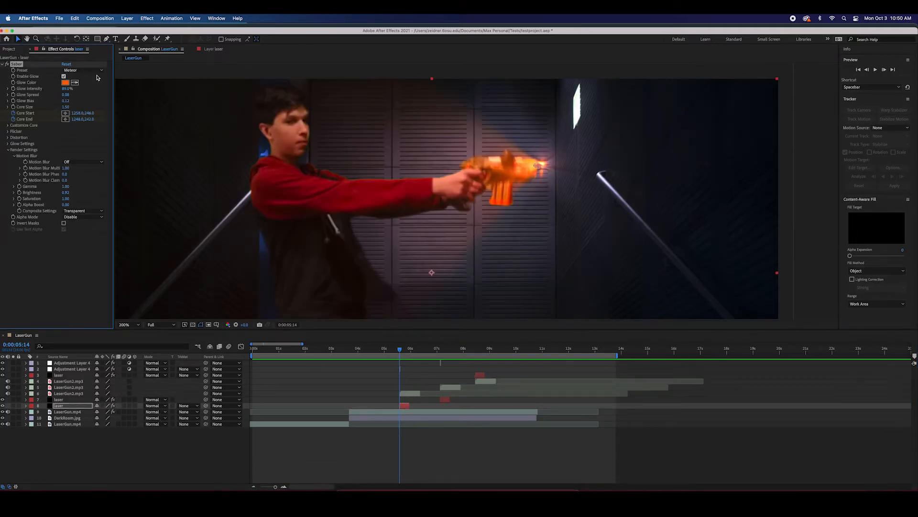
{"action": "left_click", "coordinate": [97, 71]}
{"action": "left_click", "coordinate": [85, 85]}
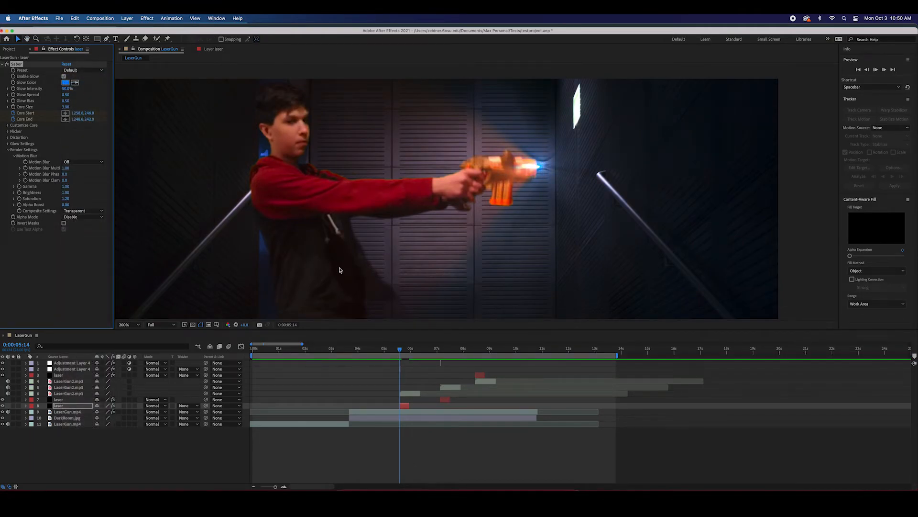
Step: Preview the first shot with the current Saber look and return to the frame at 0:00:05:15 where the beam is visible
{"action": "key", "text": "space"}
{"action": "scroll", "coordinate": [531, 190], "scroll_direction": "down", "scroll_amount": 1}
{"action": "left_click_drag", "start_coordinate": [416, 352], "coordinate": [401, 356]}
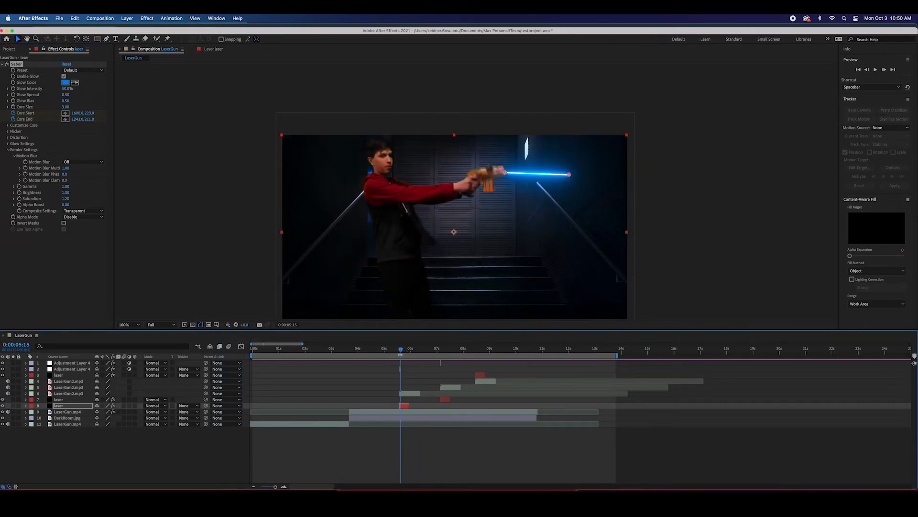
Step: Change the Saber glow color of the first shot's laser to red
{"action": "left_click", "coordinate": [63, 76]}
{"action": "left_click", "coordinate": [65, 82]}
{"action": "left_click_drag", "start_coordinate": [237, 243], "coordinate": [236, 204]}
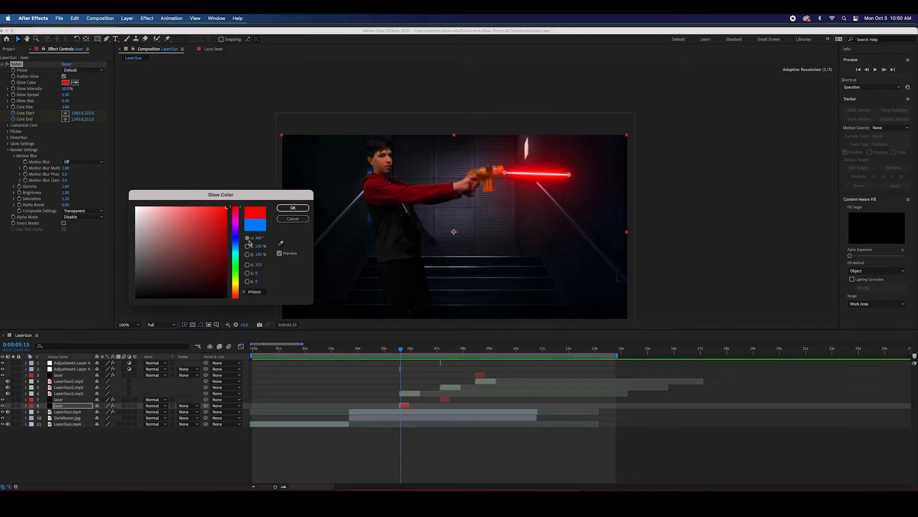
{"action": "left_click", "coordinate": [238, 273]}
{"action": "left_click_drag", "start_coordinate": [234, 275], "coordinate": [236, 207]}
{"action": "left_click", "coordinate": [292, 208]}
Step: Set the red beam's core size to 12.20 and glow bias to 0.53, and replay the first shot
{"action": "left_click_drag", "start_coordinate": [67, 106], "coordinate": [102, 110]}
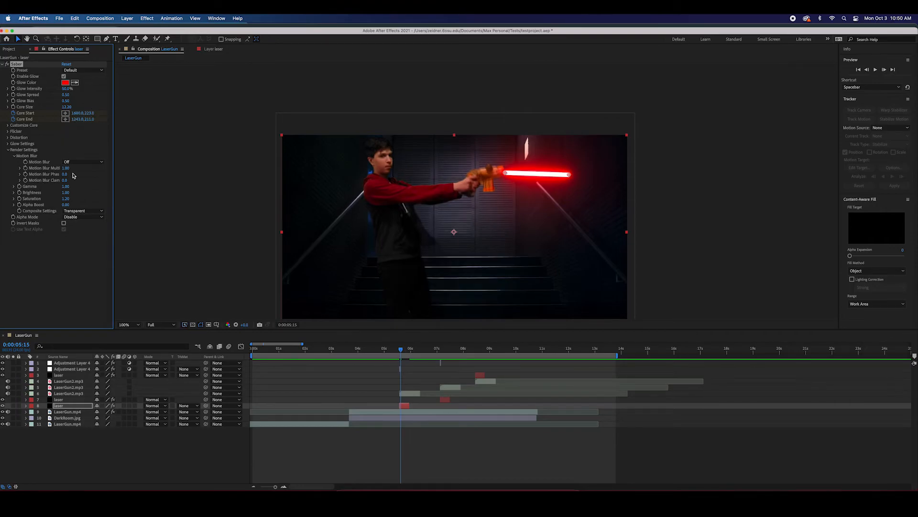
{"action": "mouse_move", "coordinate": [72, 102]}
{"action": "left_mouse_down"}
{"action": "mouse_move", "coordinate": [85, 101]}
{"action": "mouse_move", "coordinate": [72, 105]}
{"action": "left_mouse_up"}
{"action": "key", "text": "space"}
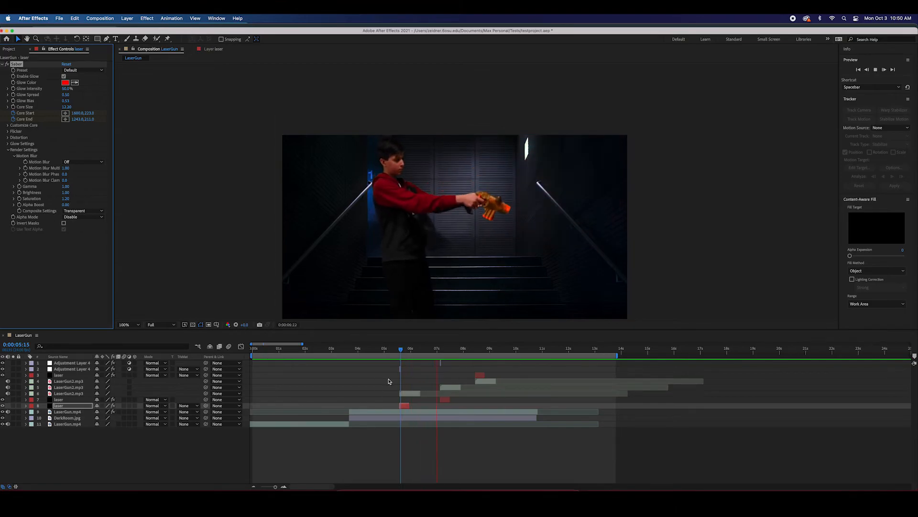
{"action": "left_click", "coordinate": [413, 358]}
{"action": "key", "text": "space"}
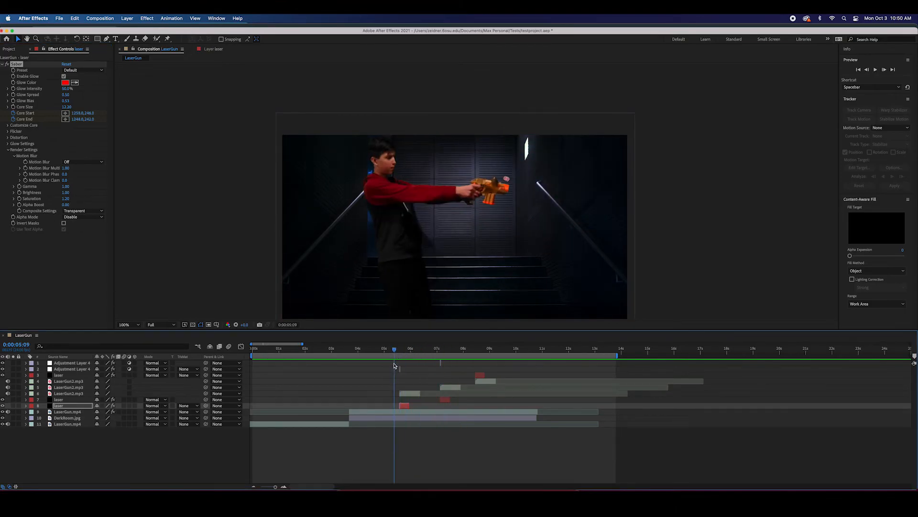
{"action": "left_click", "coordinate": [416, 352]}
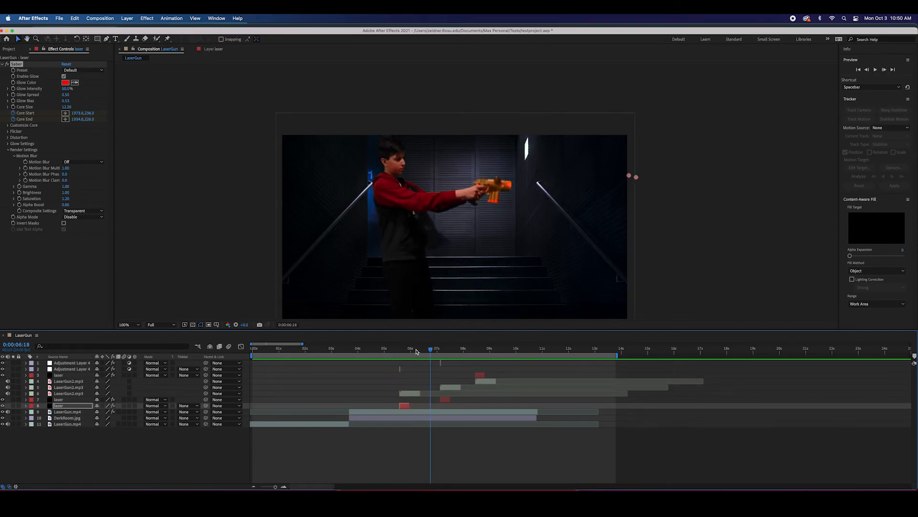
{"action": "left_click_drag", "start_coordinate": [412, 355], "coordinate": [400, 365]}
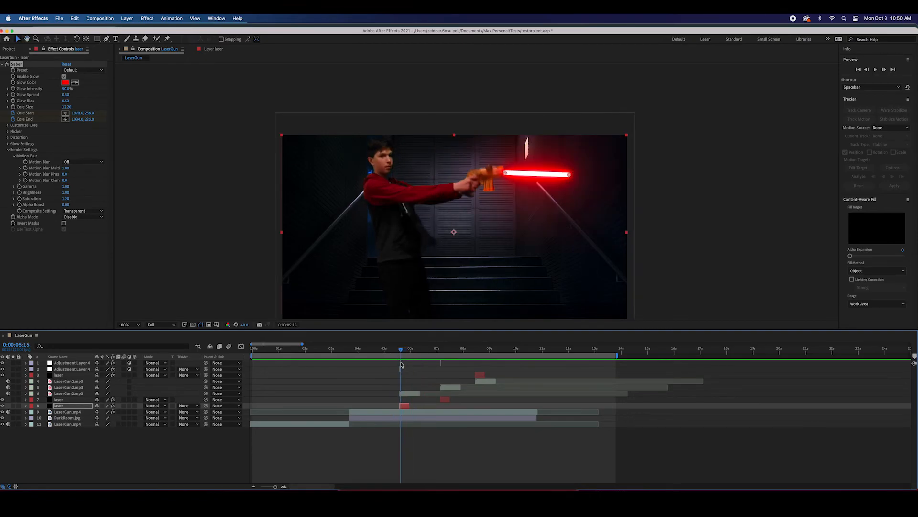
Step: Try the Meteor, Myst and StarKiller Saber presets on the first shot's laser layer
{"action": "left_click", "coordinate": [88, 70]}
{"action": "left_click", "coordinate": [91, 266]}
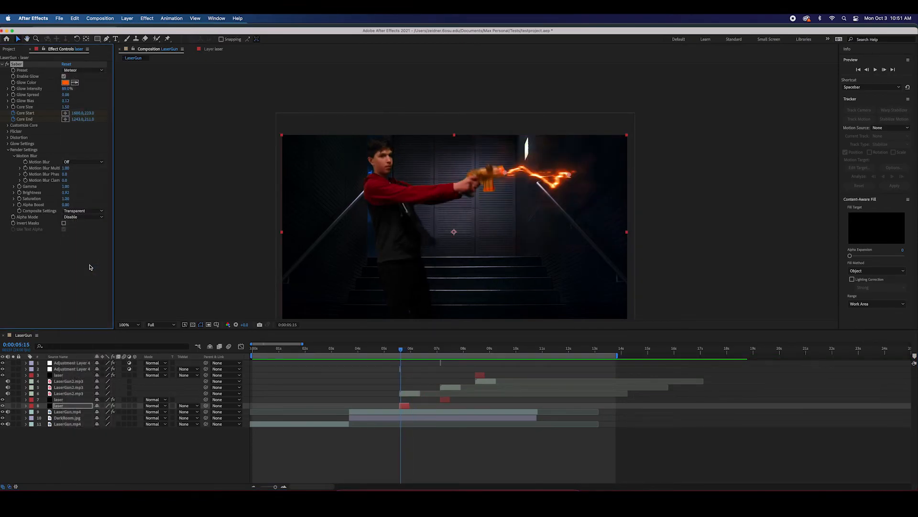
{"action": "left_click", "coordinate": [86, 70]}
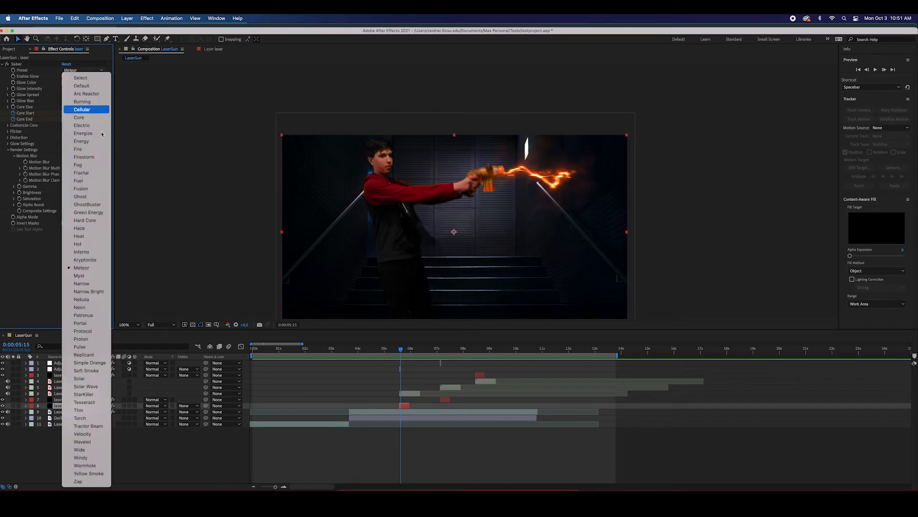
{"action": "left_click", "coordinate": [102, 277]}
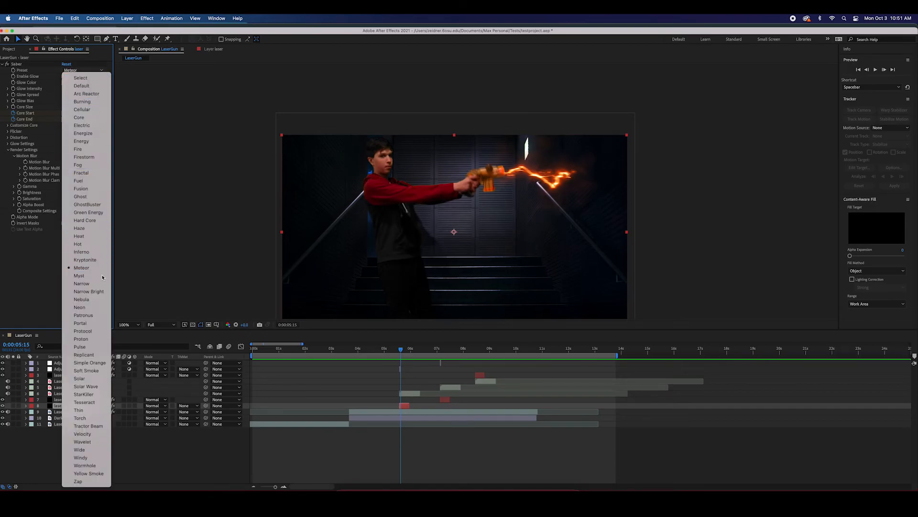
{"action": "left_click", "coordinate": [81, 70]}
{"action": "left_click", "coordinate": [102, 395]}
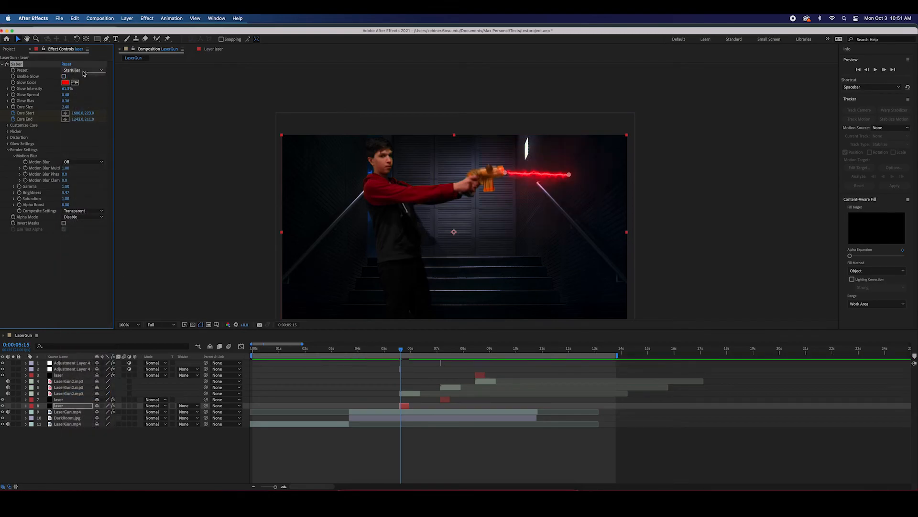
Step: Compare the StarKiller beam with its glow disabled and enabled again, and preview the shot
{"action": "left_click", "coordinate": [83, 70]}
{"action": "left_click", "coordinate": [36, 80]}
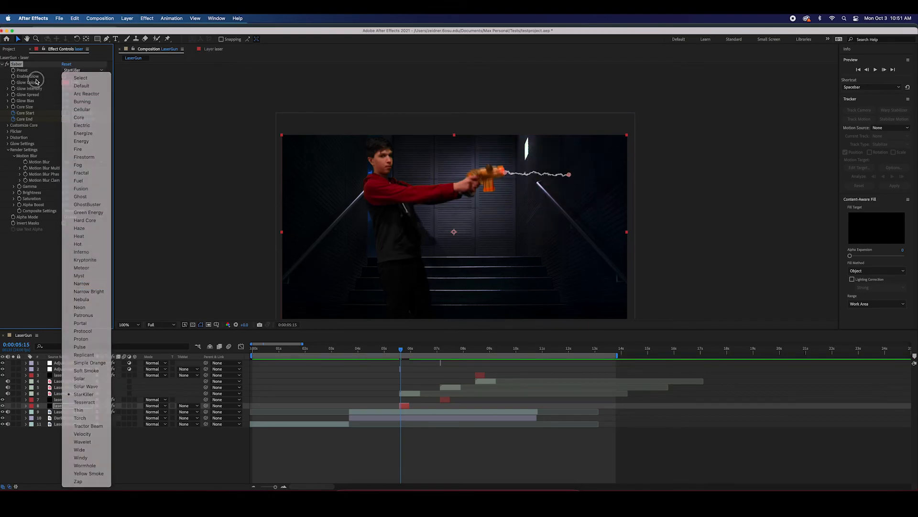
{"action": "left_click", "coordinate": [63, 77]}
{"action": "left_click", "coordinate": [64, 77]}
{"action": "key", "text": "space"}
Step: Apply the Ghost Saber preset to the first shot's laser and replay the shot from just before it fires
{"action": "left_click", "coordinate": [83, 71]}
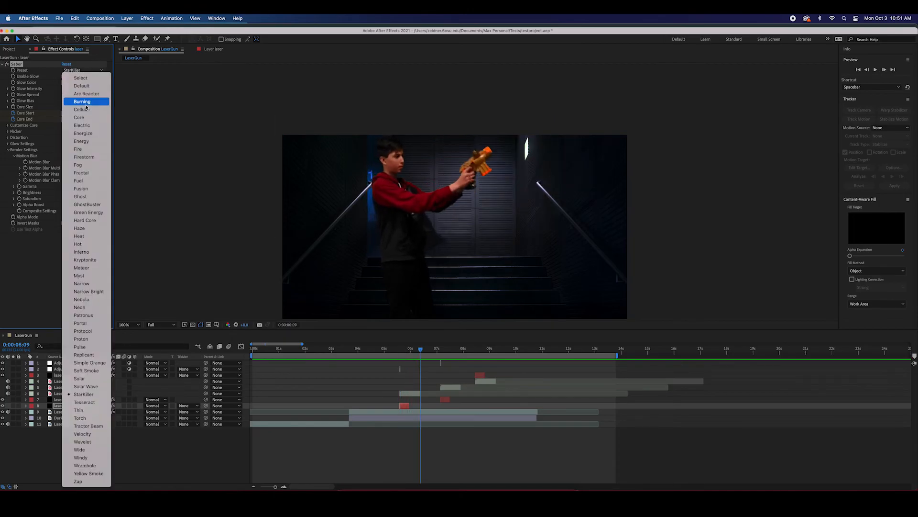
{"action": "left_click", "coordinate": [77, 195]}
{"action": "left_click", "coordinate": [402, 359]}
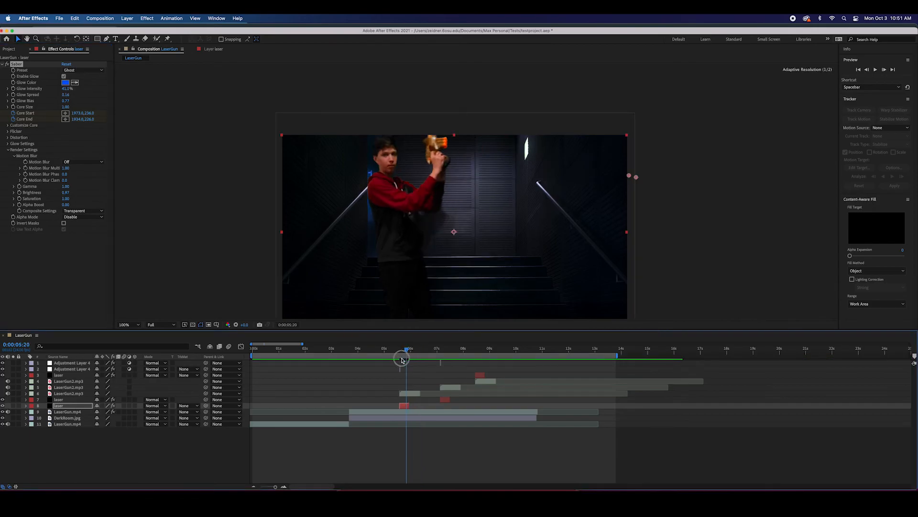
{"action": "left_click_drag", "start_coordinate": [402, 361], "coordinate": [396, 363]}
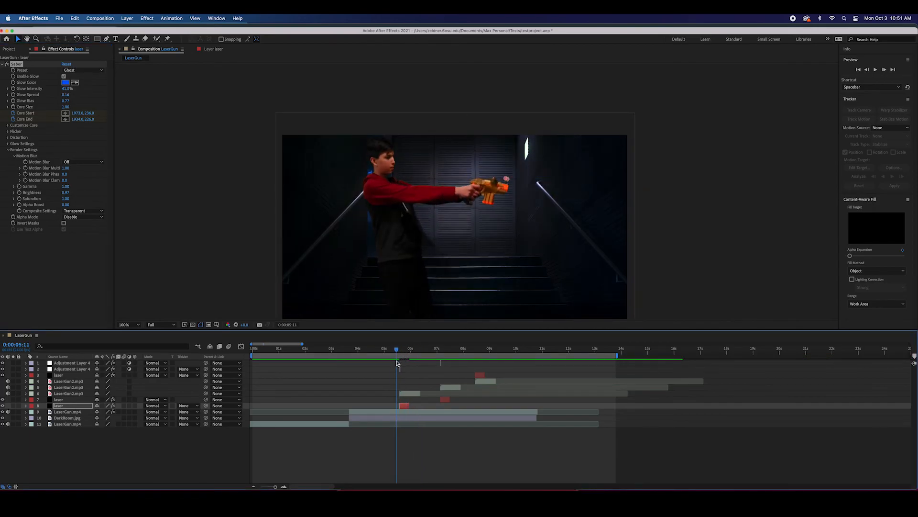
{"action": "key", "text": "space"}
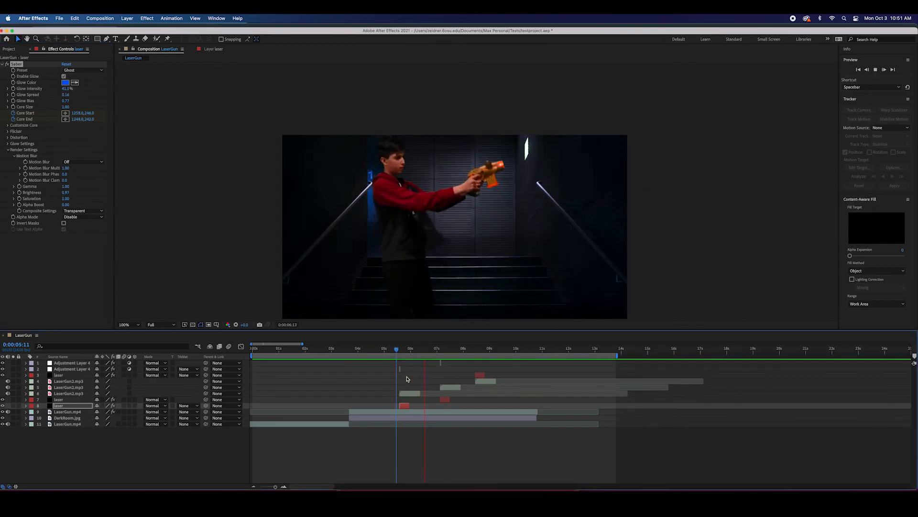
{"action": "key", "text": "space"}
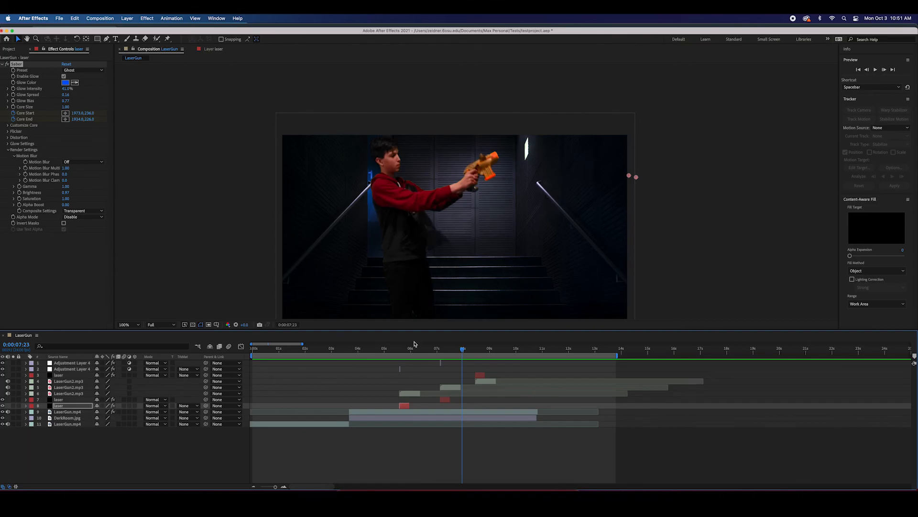
{"action": "left_click_drag", "start_coordinate": [461, 351], "coordinate": [429, 360]}
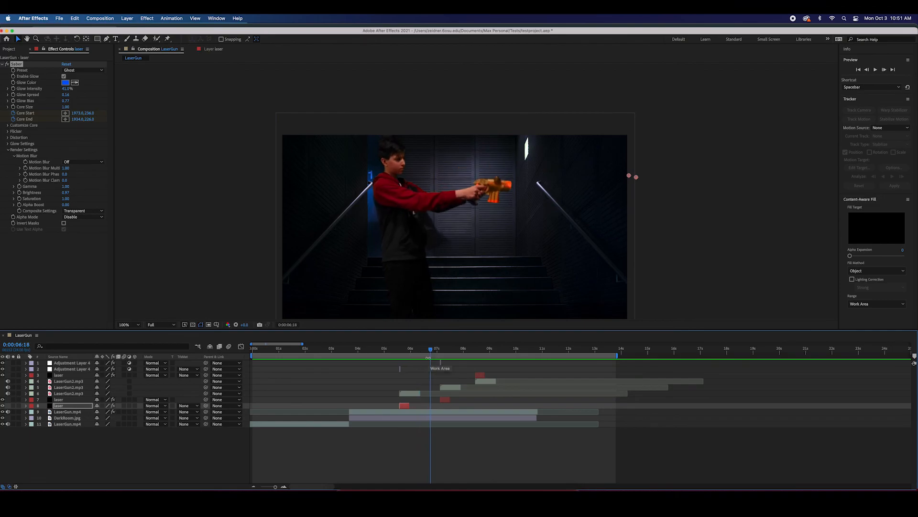